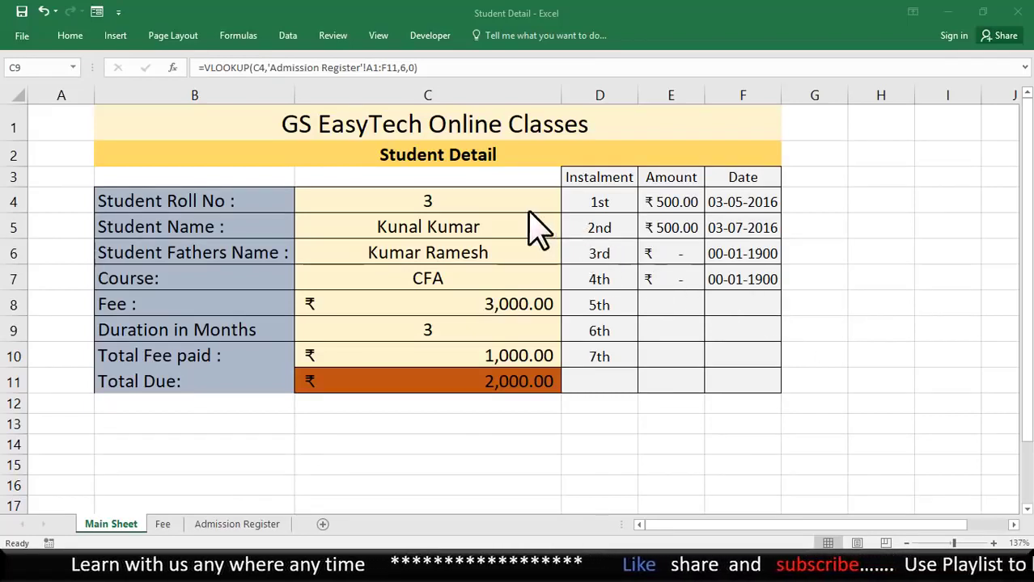
# Enter roll number 1 in C4 to load the DCA student's record
pyautogui.click(488, 198)
pyautogui.write('1')
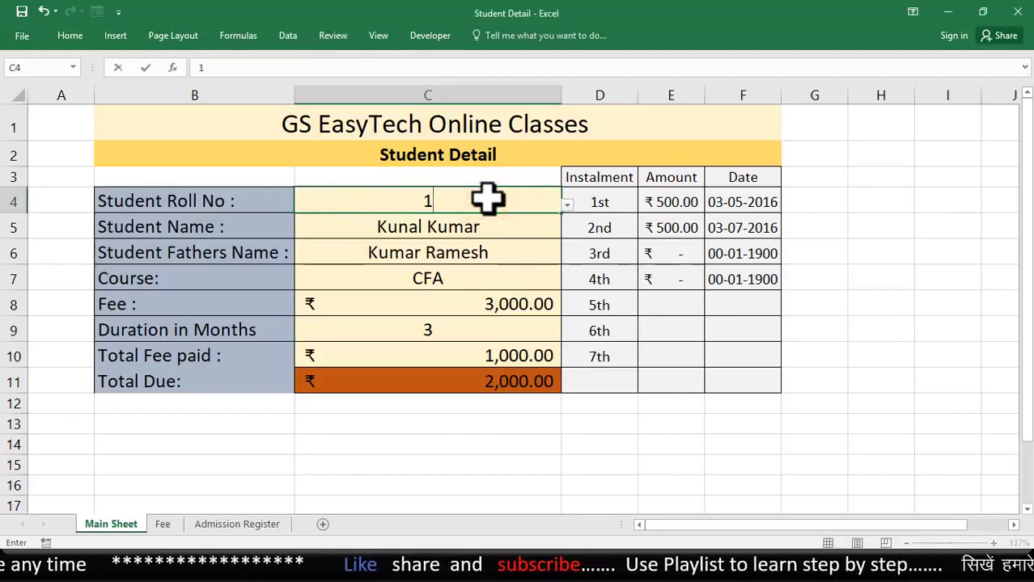
pyautogui.press('Return')
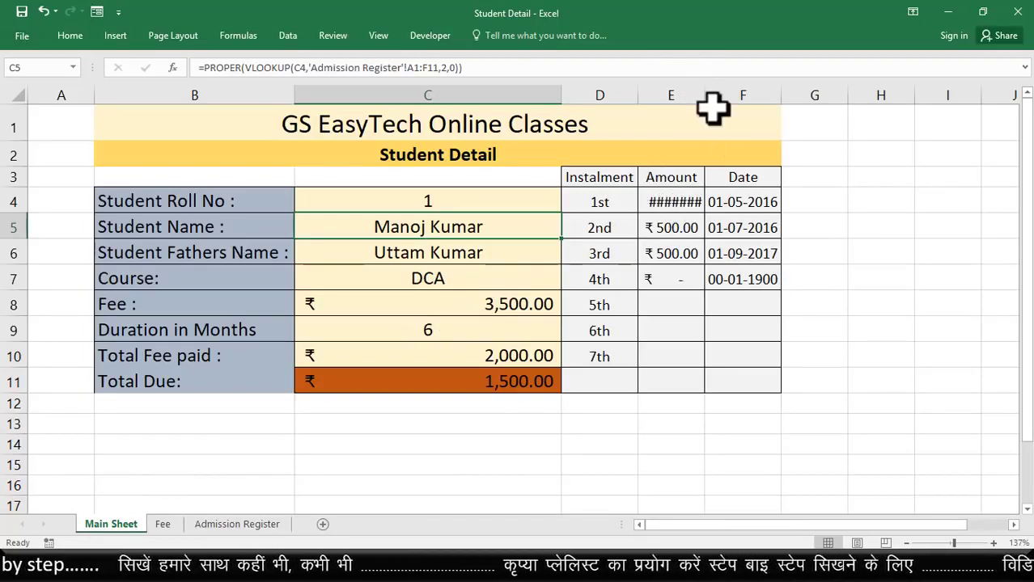
# Widen the Amount column so values show fully, then inspect the total paid and due formulas
pyautogui.moveTo(706, 95); pyautogui.dragTo(729, 95)
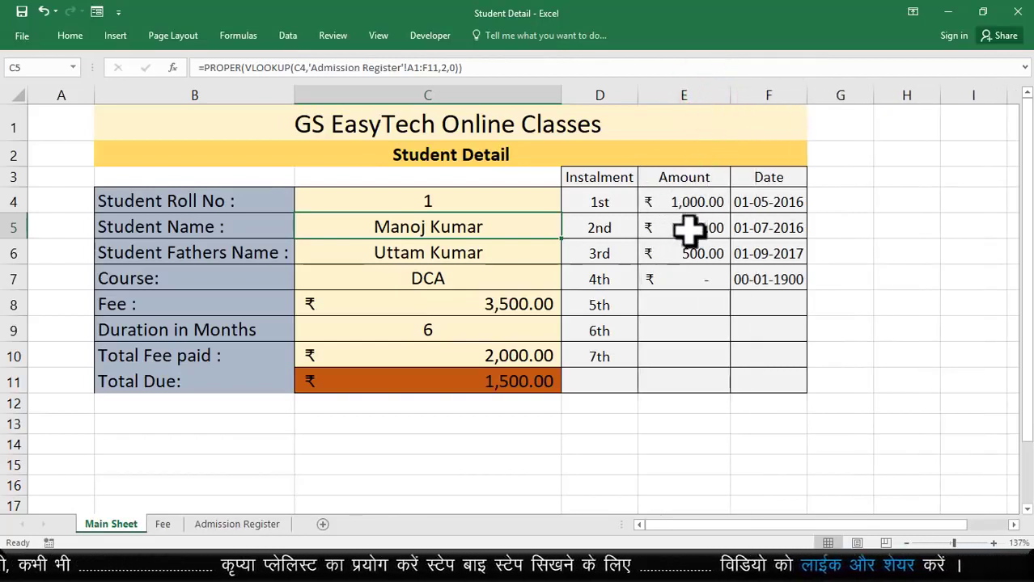
pyautogui.click(418, 356)
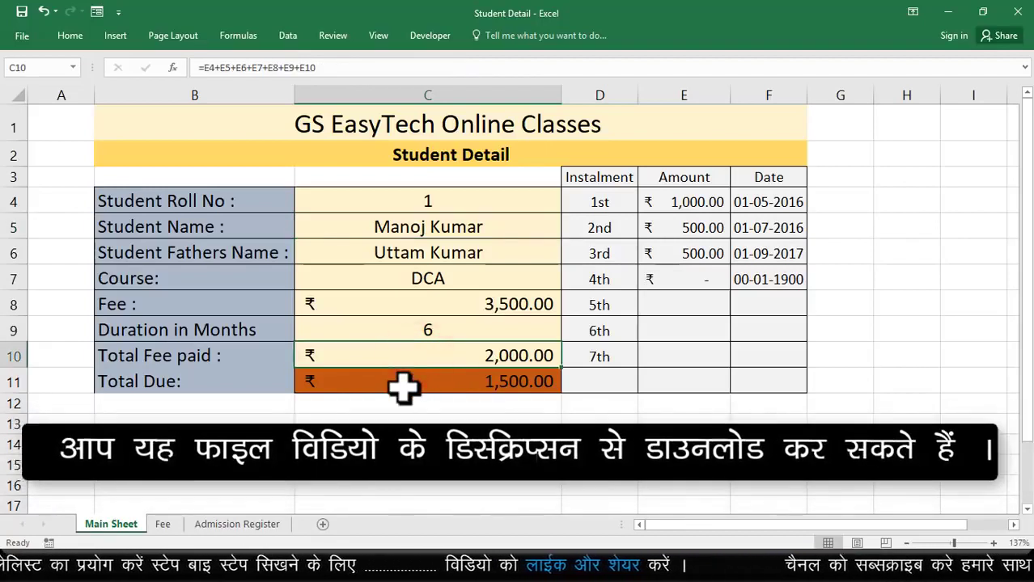
pyautogui.click(404, 384)
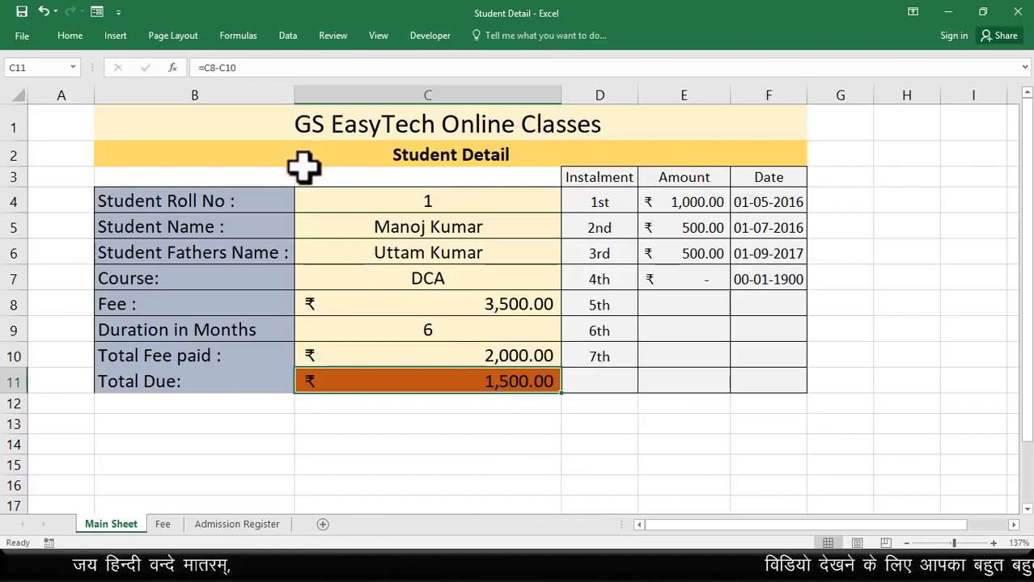
# Switch between the Fee and Admission Register sheets, ending on Admission Register
pyautogui.click(110, 526)
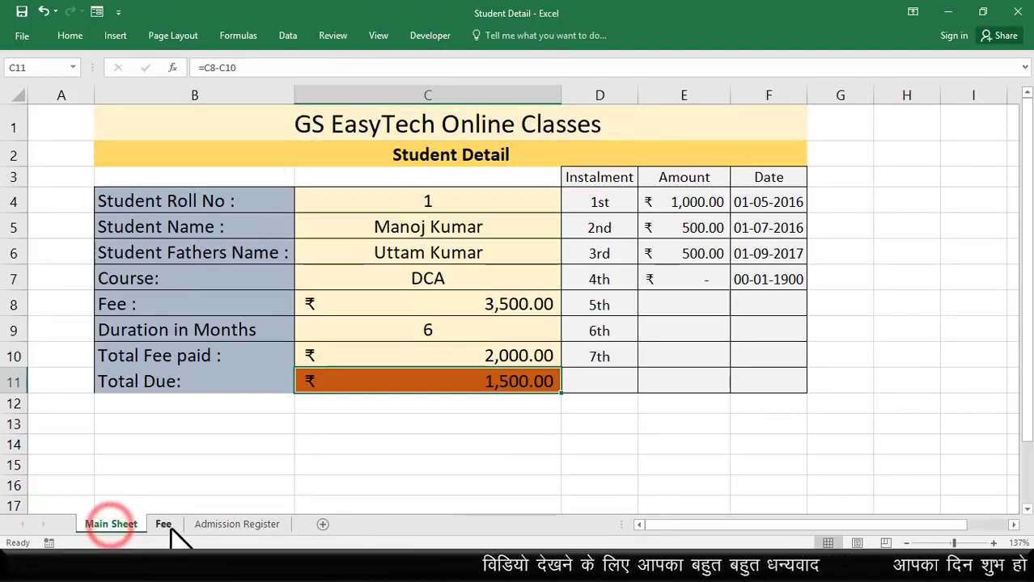
pyautogui.click(166, 525)
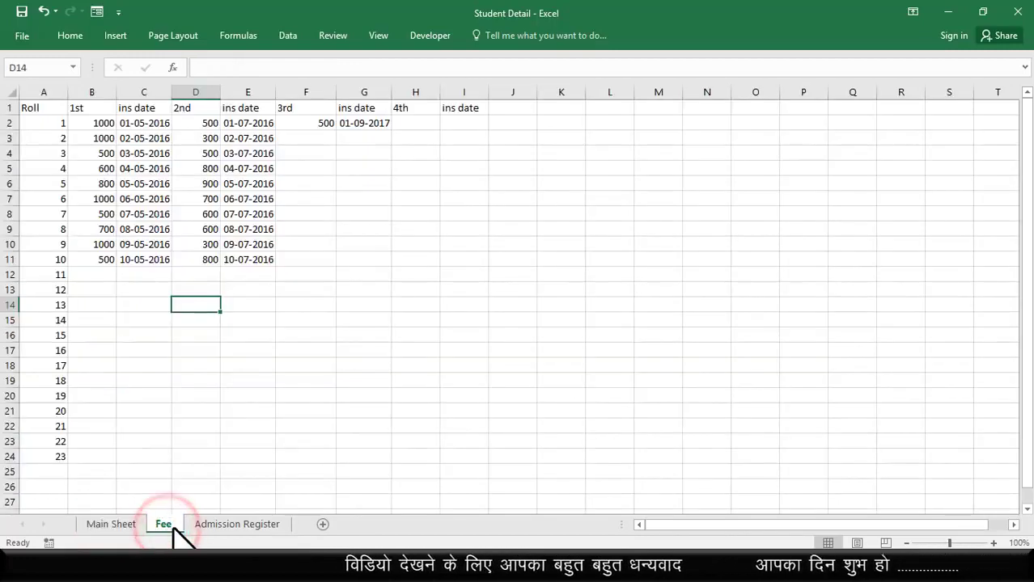
pyautogui.click(230, 525)
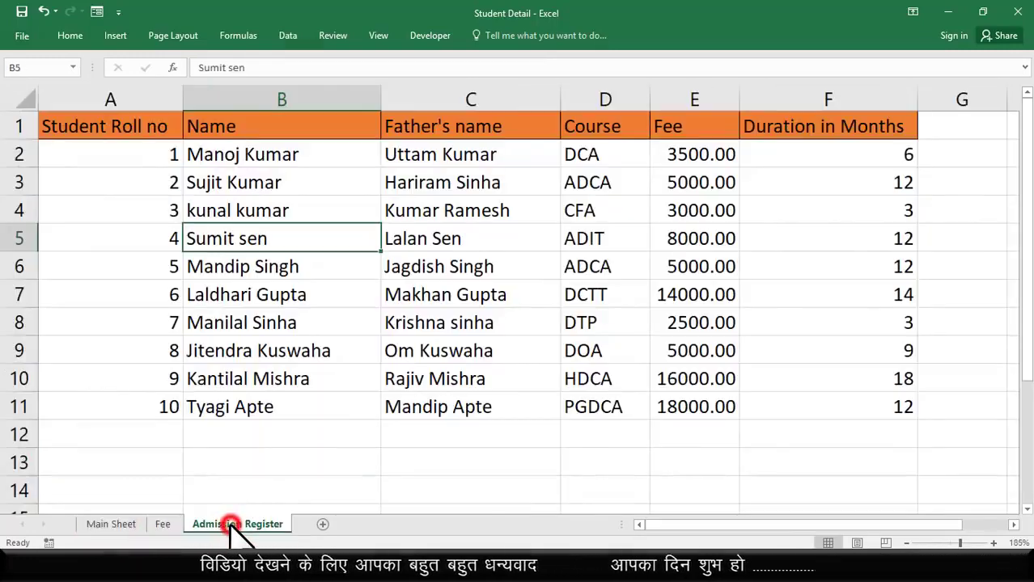
pyautogui.click(164, 525)
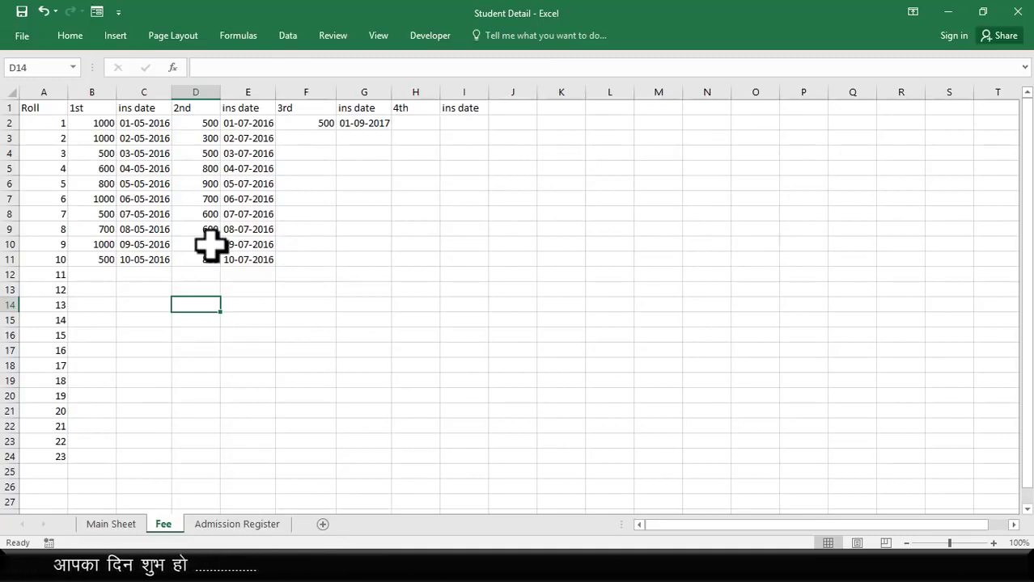
pyautogui.click(229, 525)
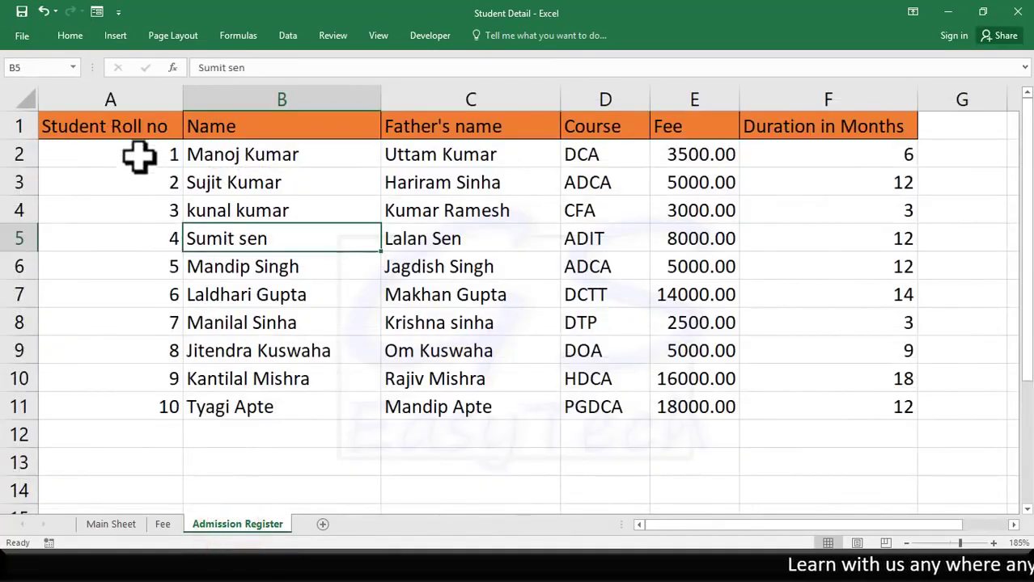
# Point out the headings Roll no, Name, Father's name, Course, Fee and Duration in Months
pyautogui.click(127, 131)
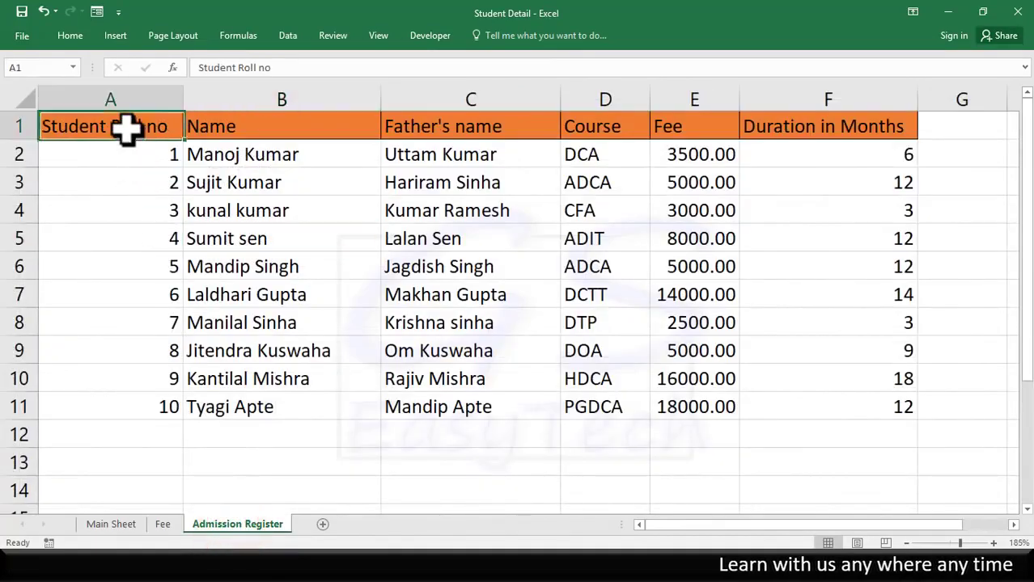
pyautogui.click(247, 127)
pyautogui.click(486, 132)
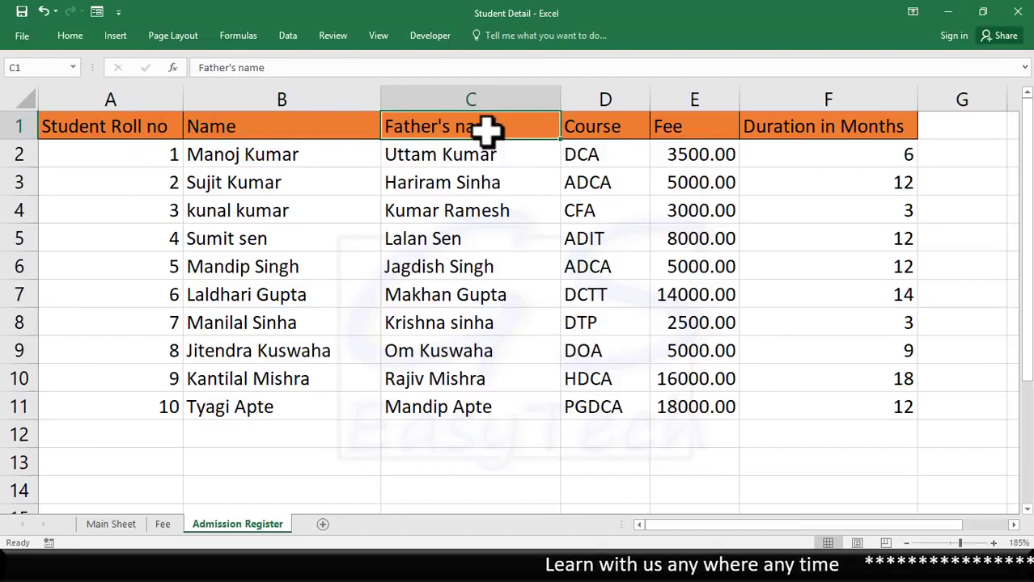
pyautogui.click(598, 134)
pyautogui.click(669, 133)
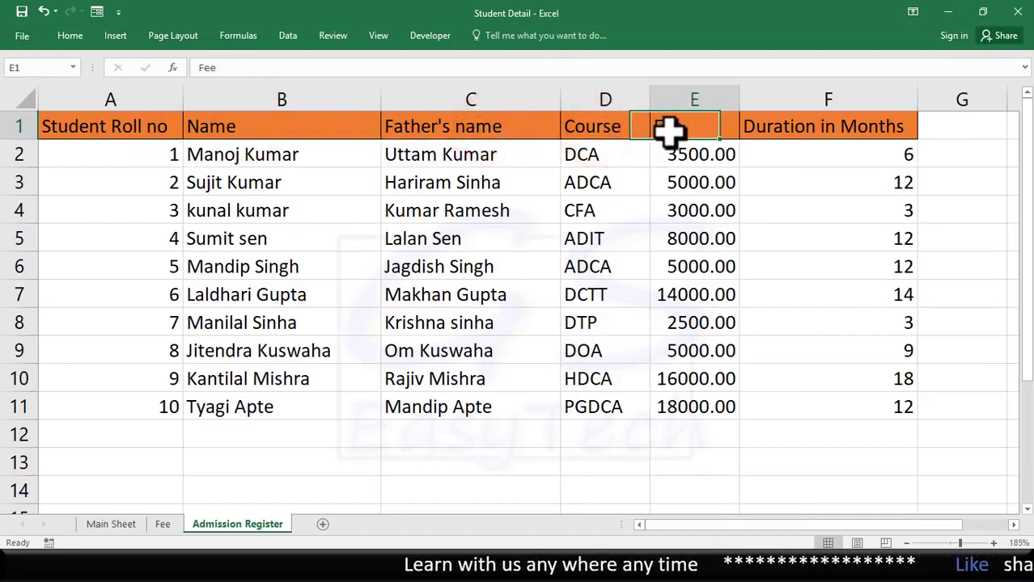
pyautogui.click(856, 131)
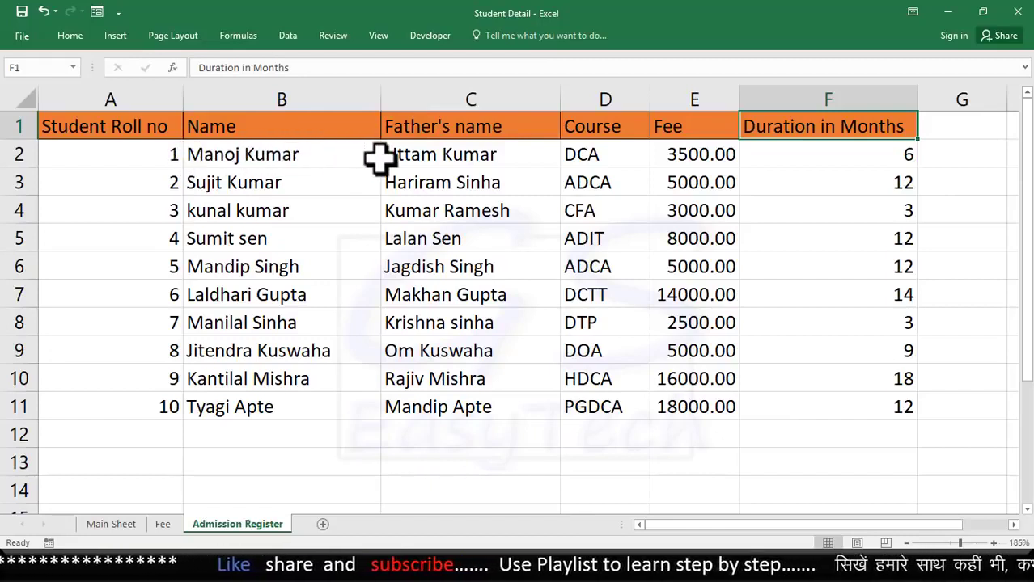
# Point out the first student's details (fee 3500, duration 6) and highlight the data range A2:F11
pyautogui.click(164, 157)
pyautogui.click(263, 160)
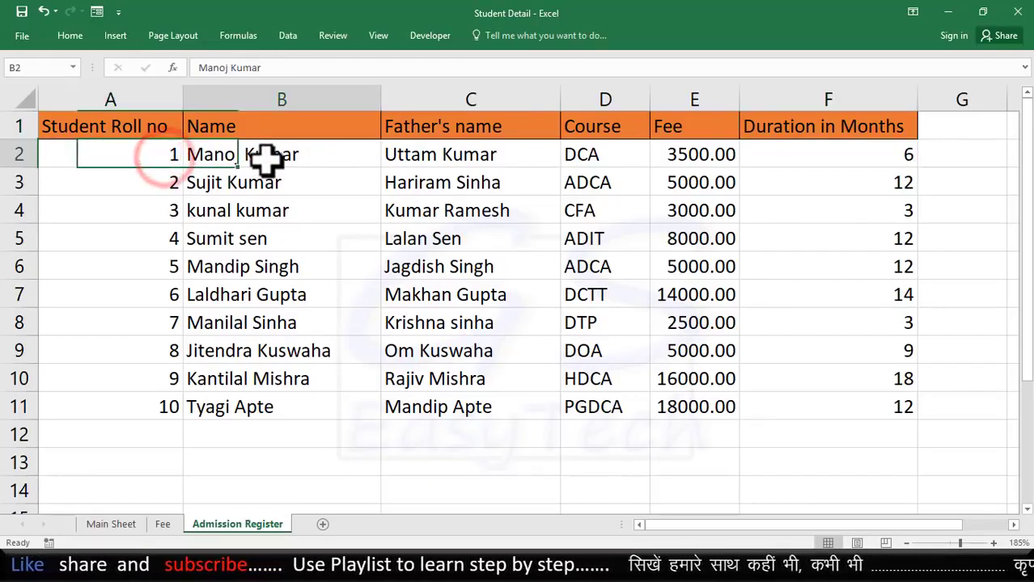
pyautogui.click(455, 158)
pyautogui.click(595, 161)
pyautogui.click(718, 157)
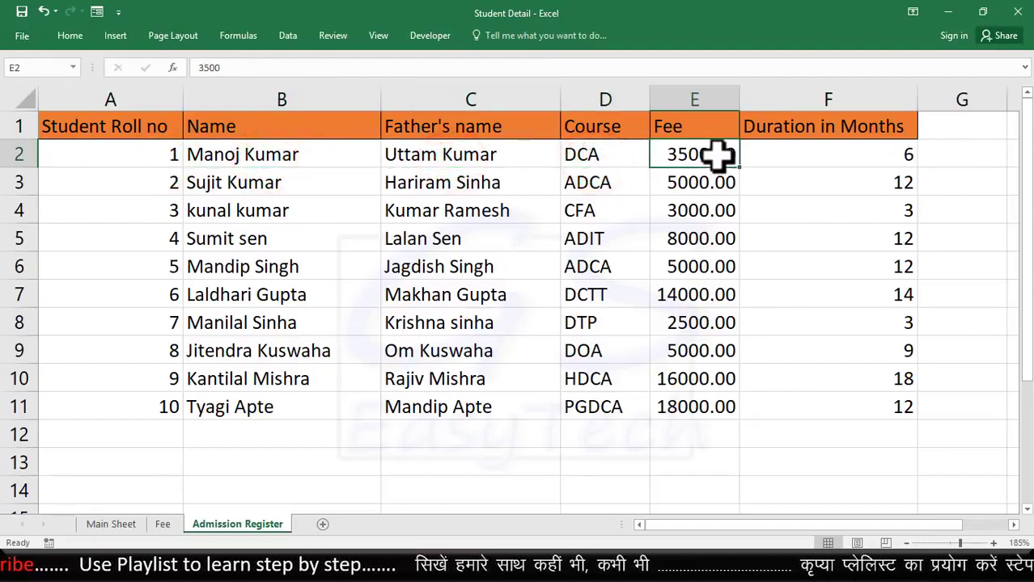
pyautogui.click(794, 156)
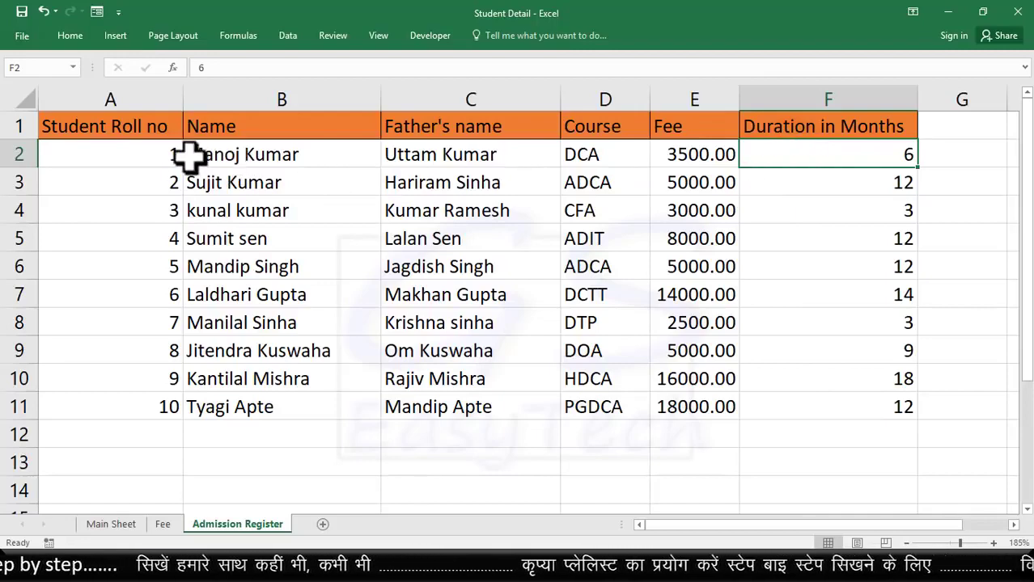
pyautogui.moveTo(166, 154); pyautogui.dragTo(895, 413)
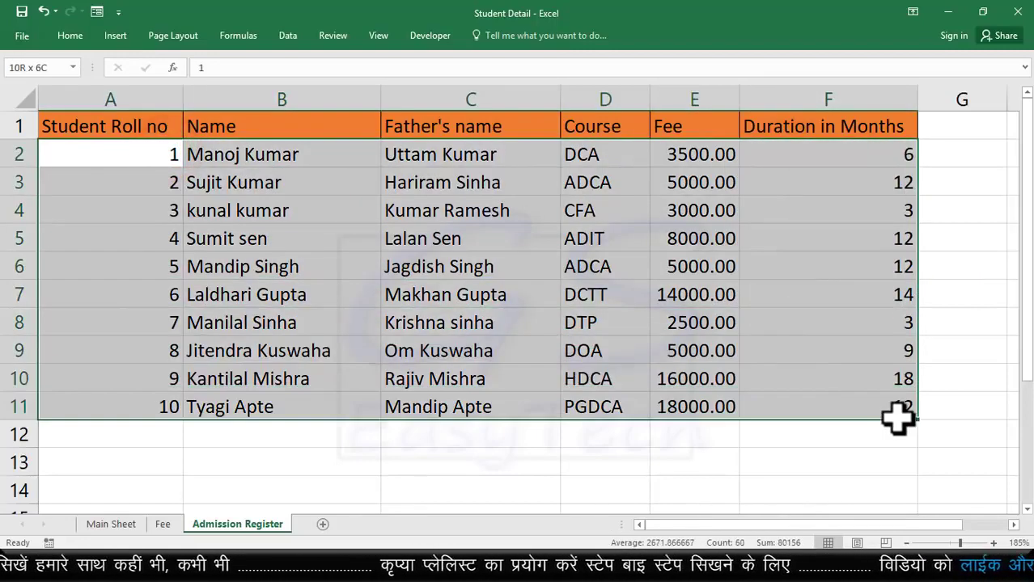
pyautogui.click(541, 322)
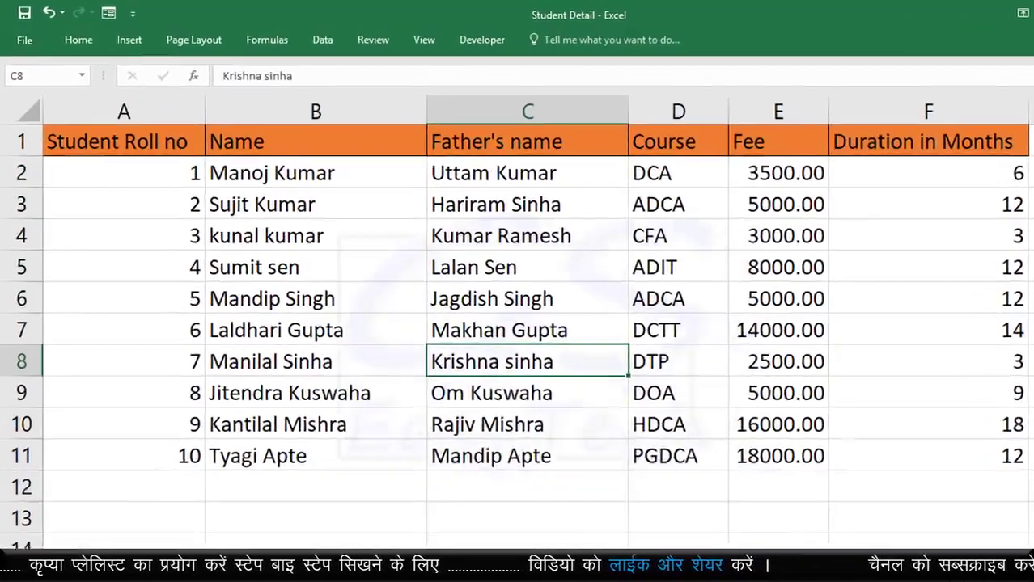
# On the Fee sheet, point out the Roll column and the 1st–3rd instalment amount and date columns
pyautogui.click(164, 525)
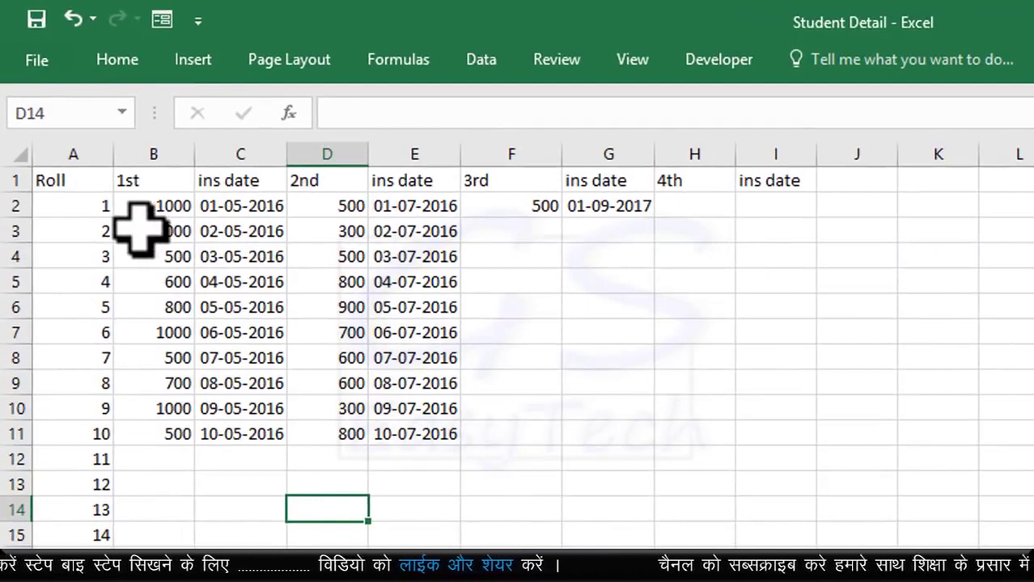
pyautogui.click(91, 207)
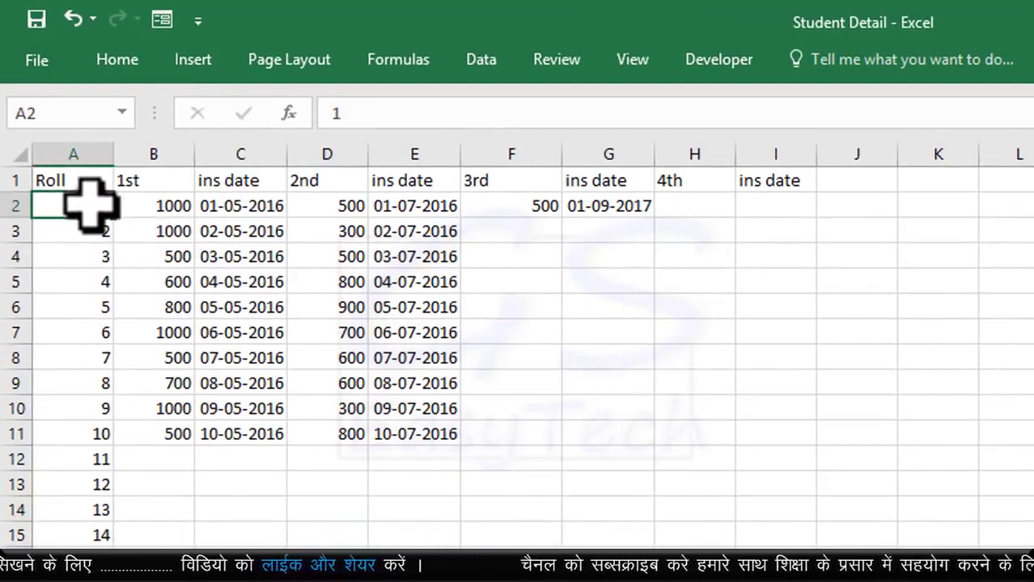
pyautogui.click(145, 179)
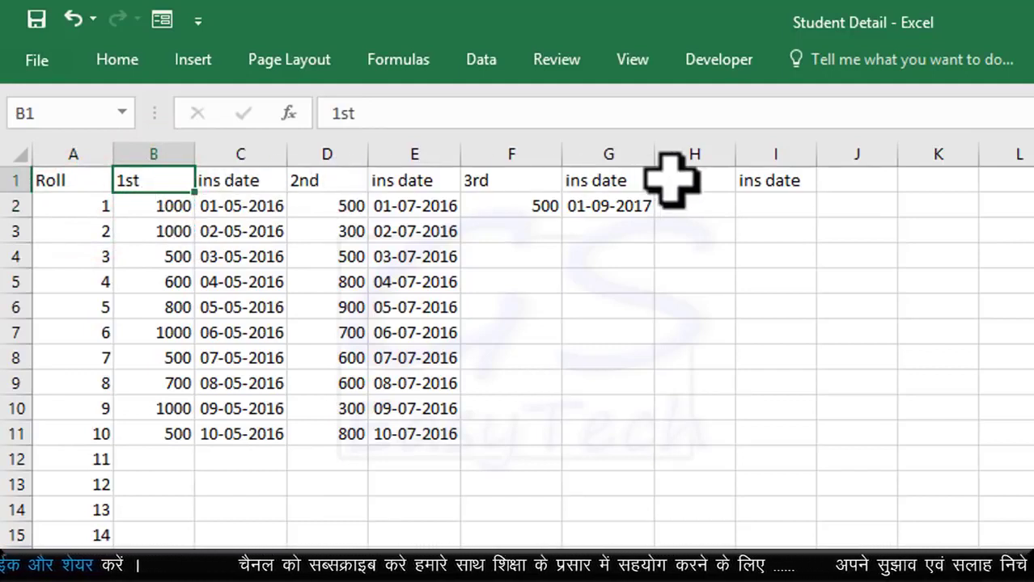
pyautogui.click(247, 182)
pyautogui.click(334, 180)
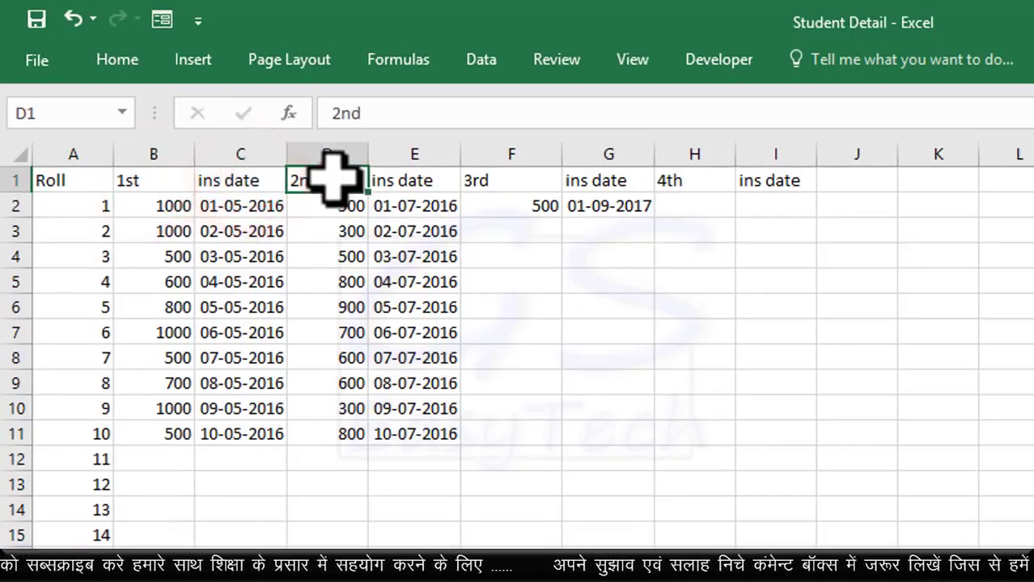
pyautogui.click(409, 181)
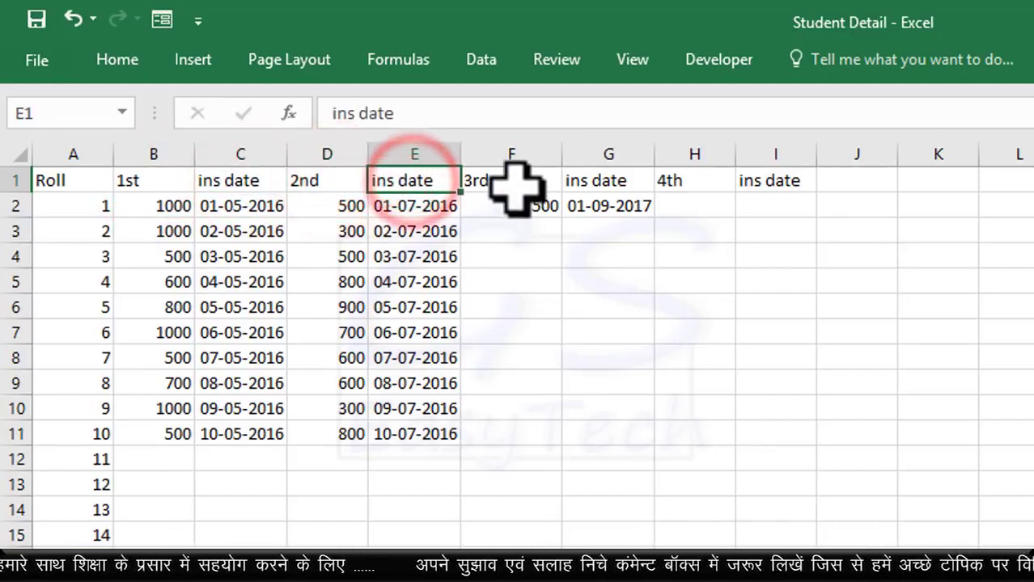
pyautogui.click(506, 182)
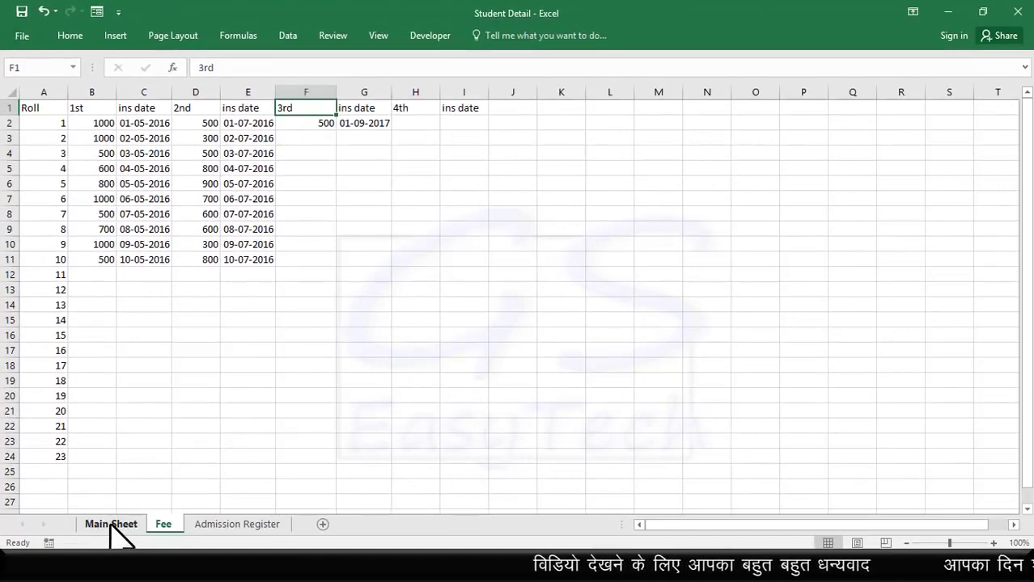
pyautogui.click(109, 530)
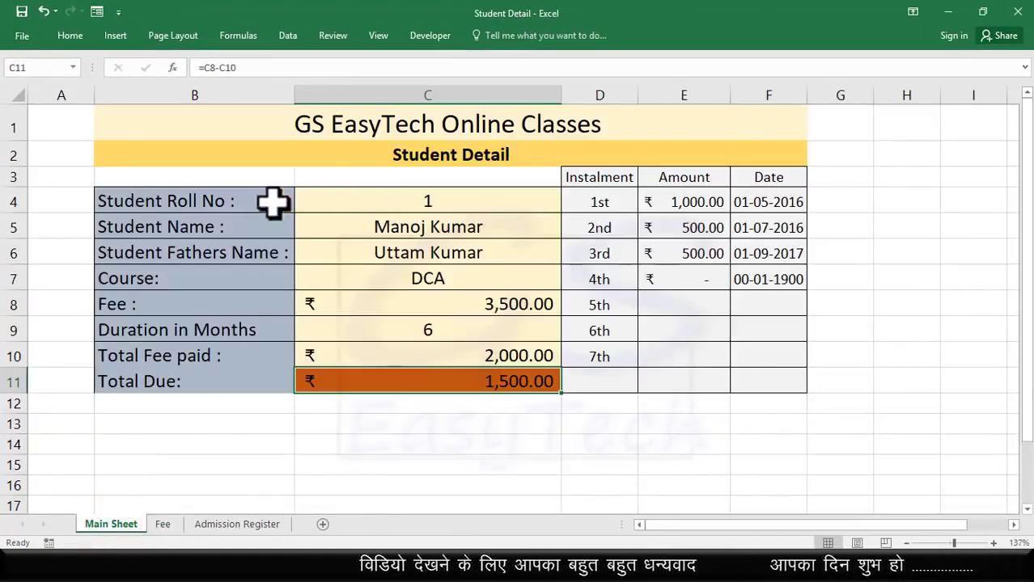
pyautogui.click(199, 202)
pyautogui.click(194, 227)
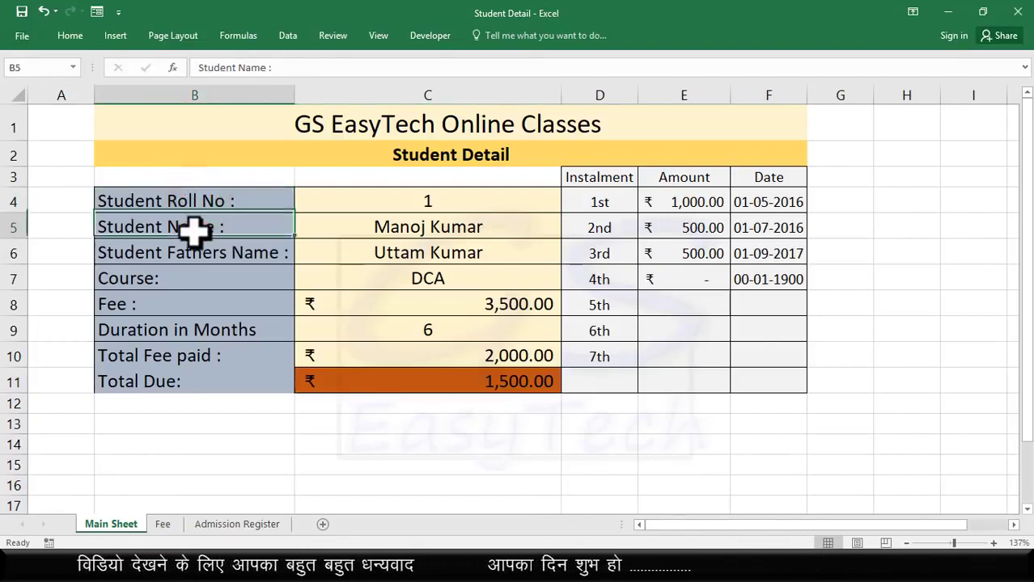
pyautogui.click(182, 257)
pyautogui.click(179, 277)
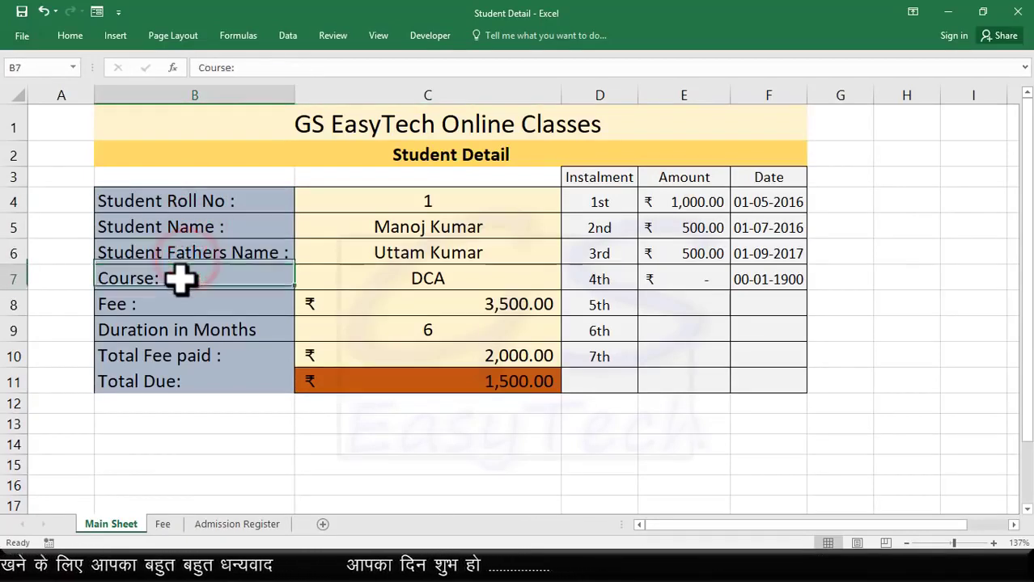
pyautogui.click(175, 304)
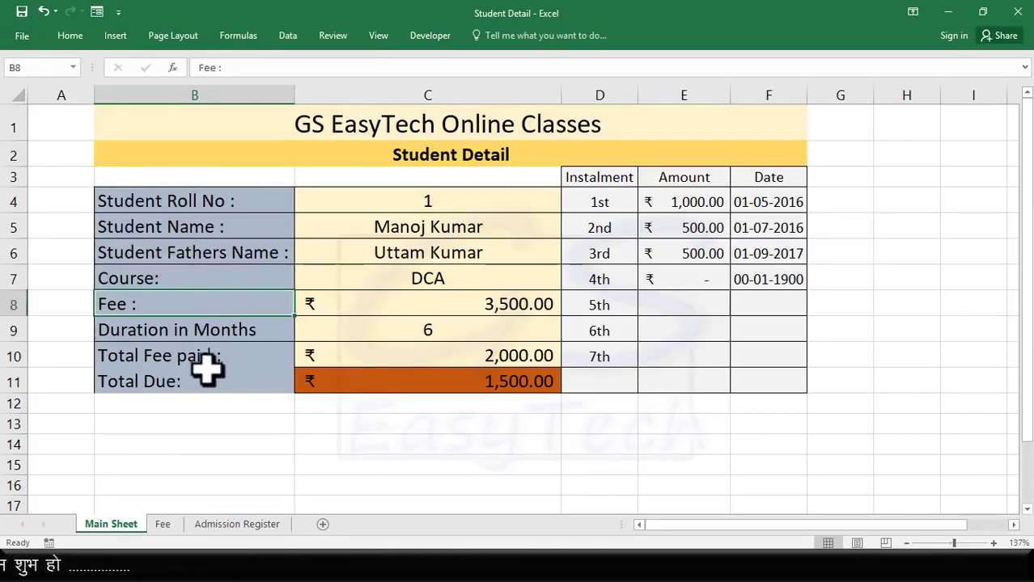
pyautogui.click(617, 183)
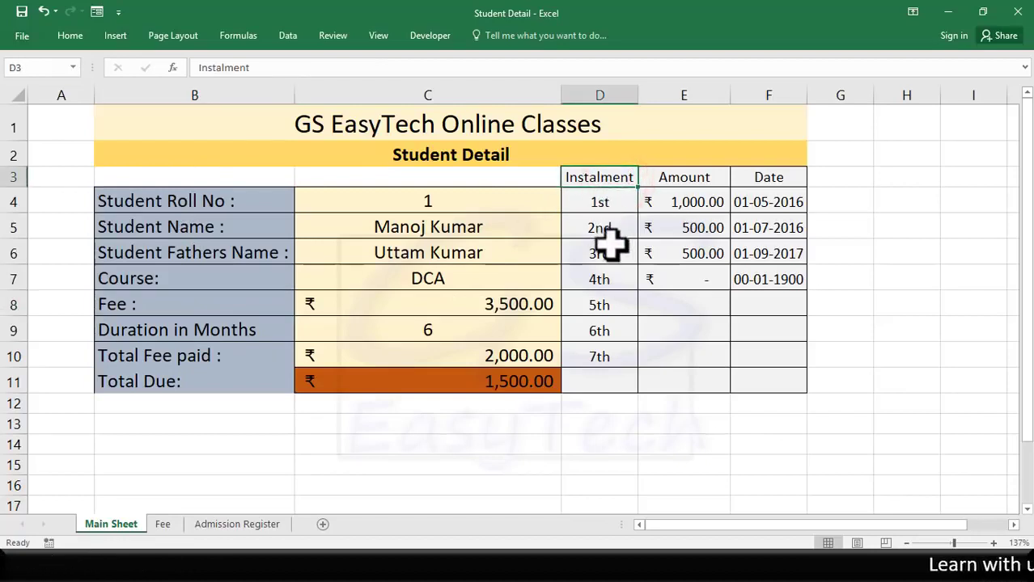
pyautogui.click(599, 202)
pyautogui.click(600, 228)
pyautogui.click(599, 253)
pyautogui.click(599, 279)
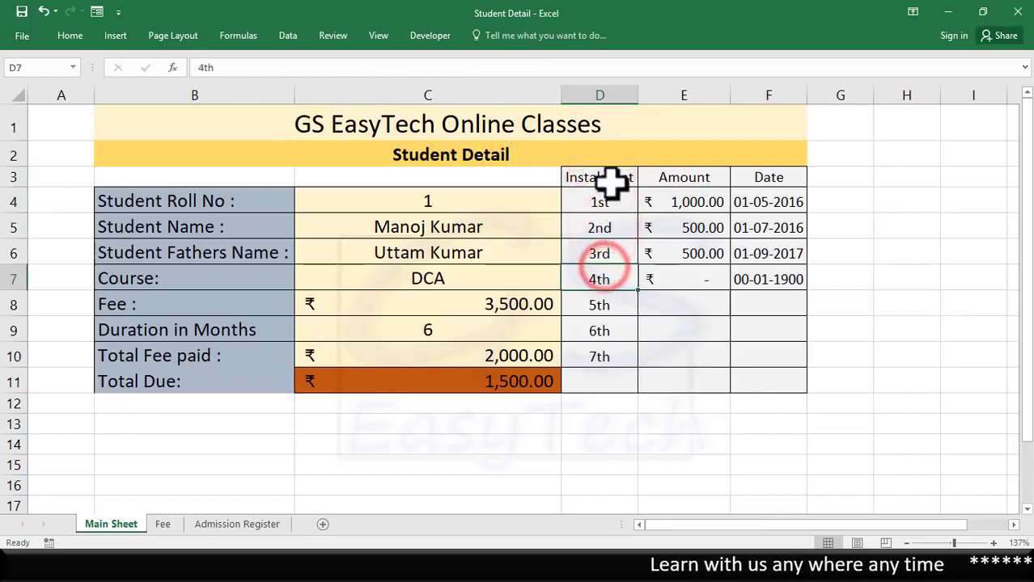
pyautogui.click(600, 178)
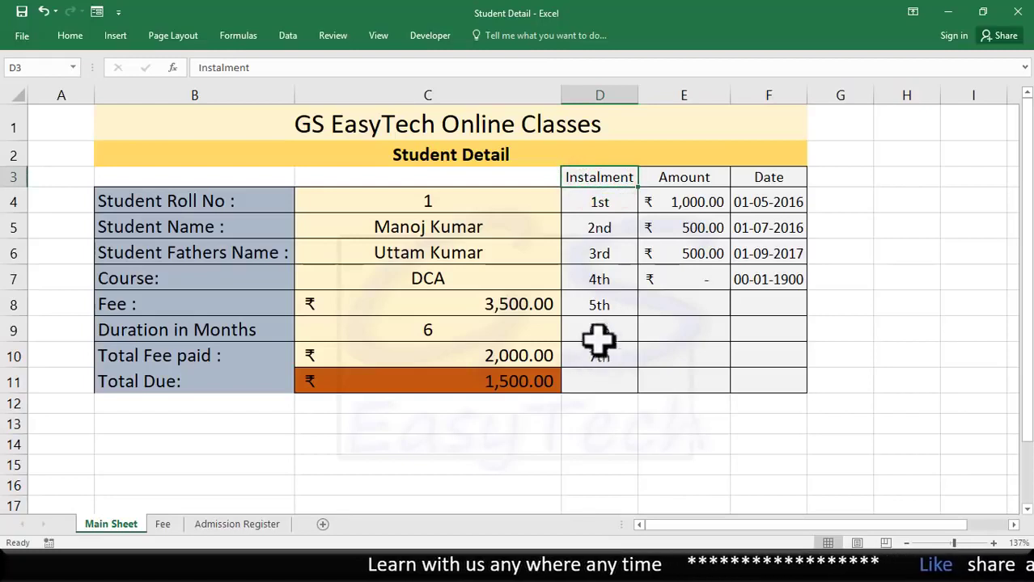
pyautogui.click(465, 203)
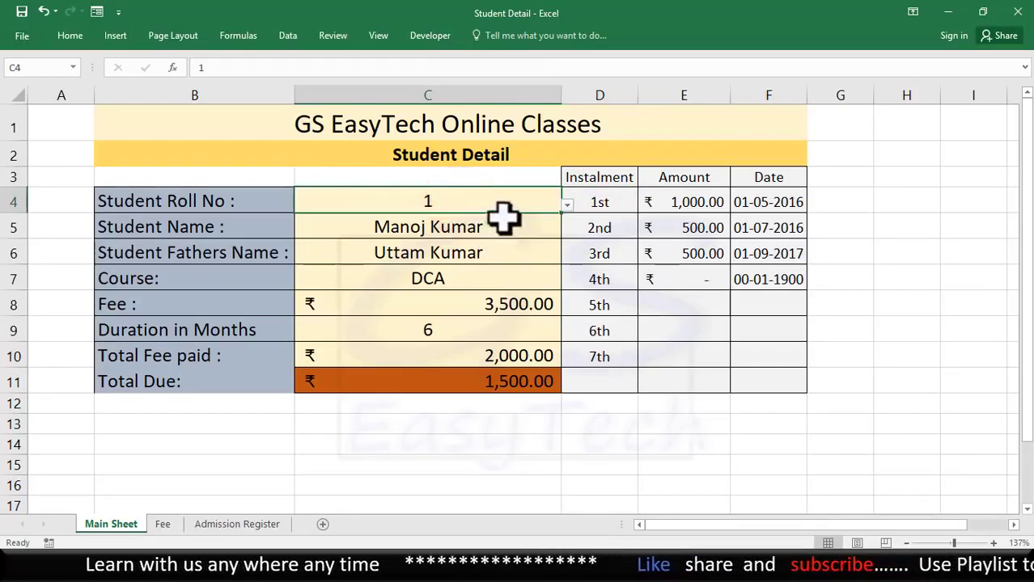
pyautogui.click(567, 205)
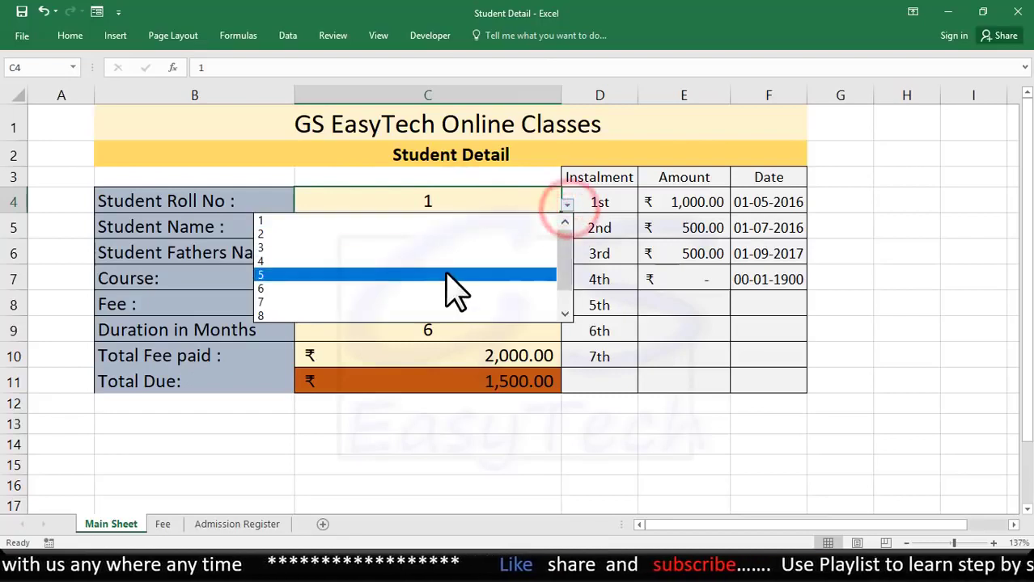
pyautogui.click(449, 275)
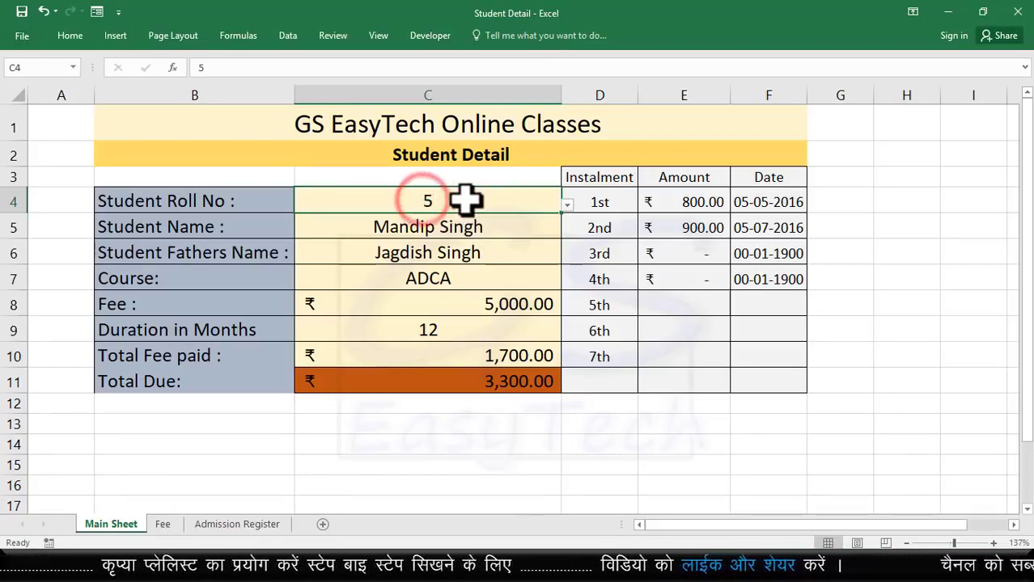
pyautogui.click(404, 231)
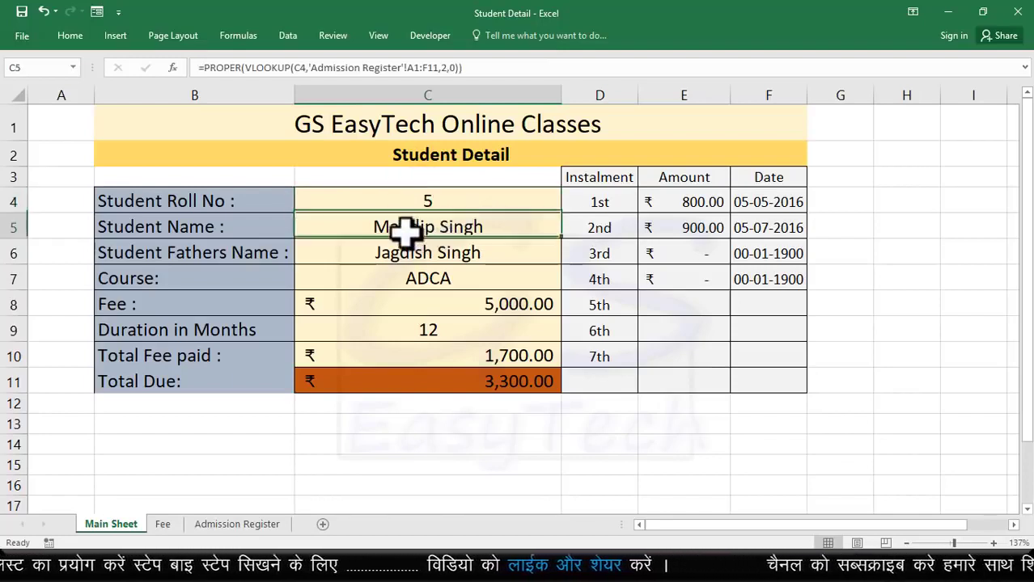
pyautogui.click(245, 67)
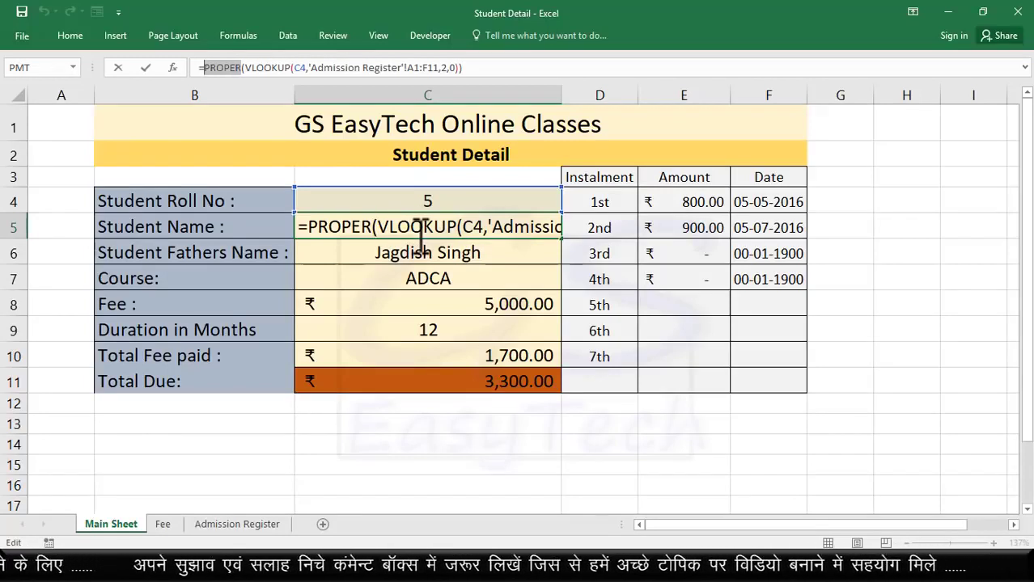
pyautogui.press('Escape')
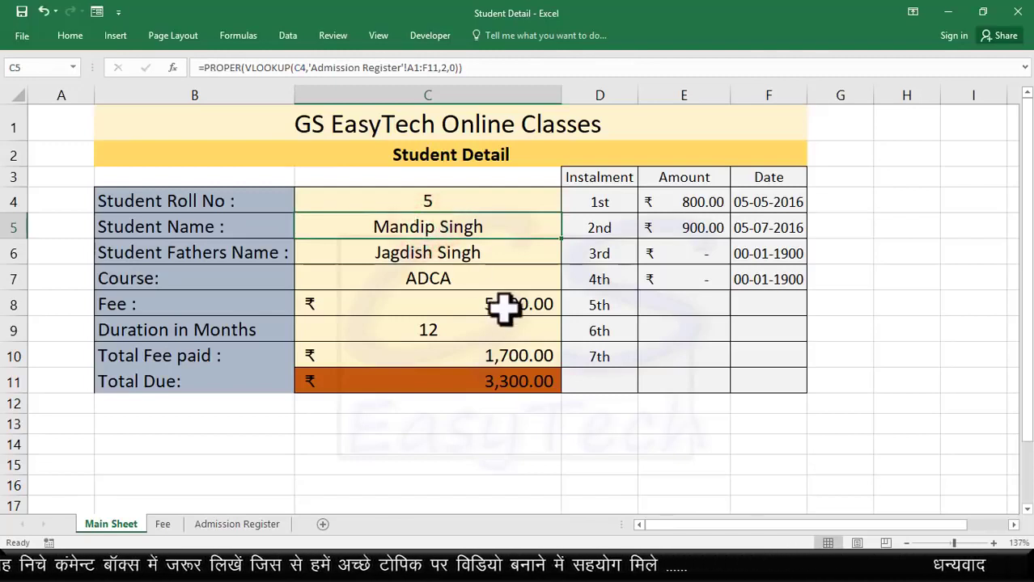
# Begin a new Student Name formula in C5 reading =VLOOKUP(C4,
pyautogui.write('=v')
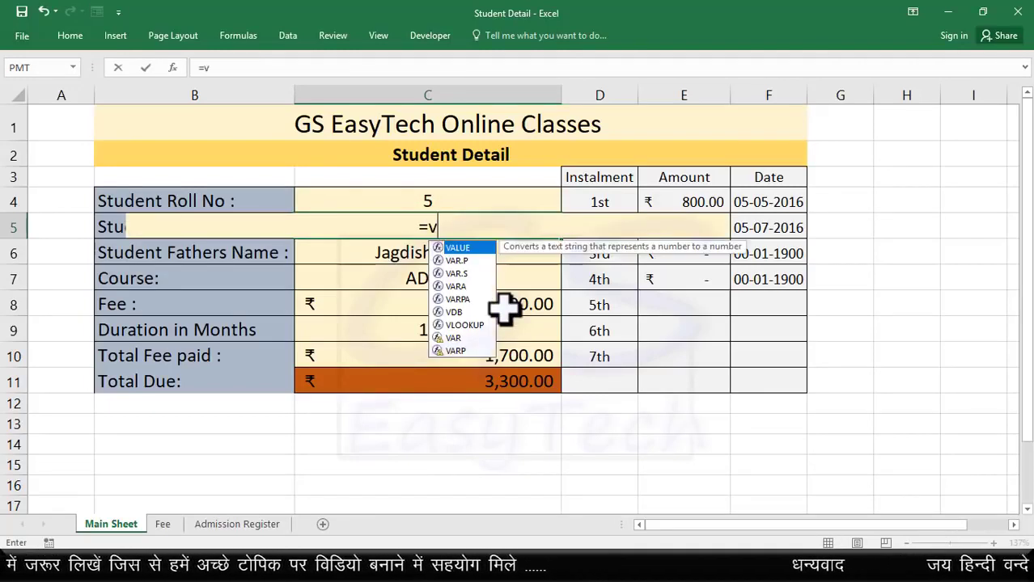
pyautogui.write('l')
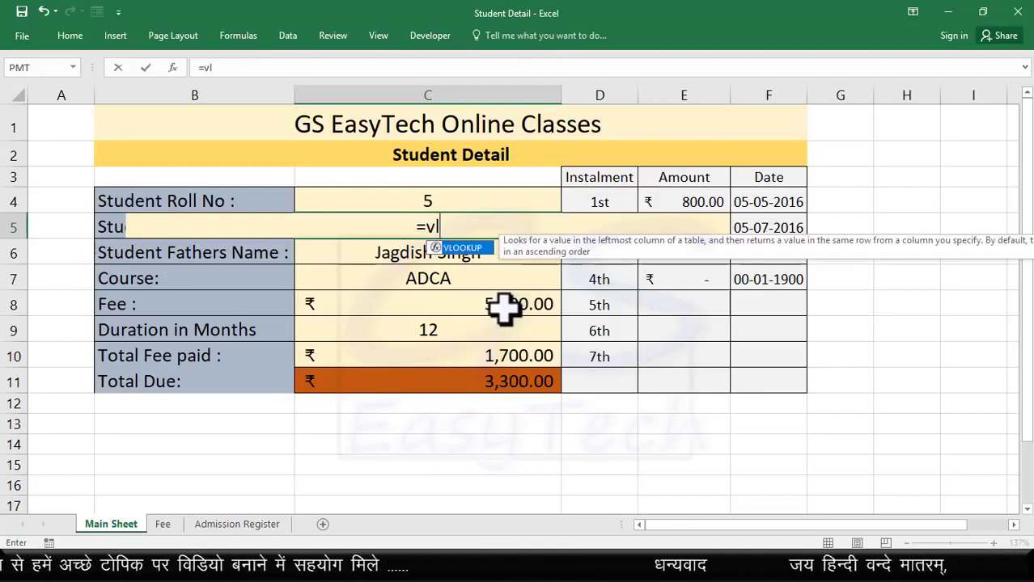
pyautogui.press('Tab')
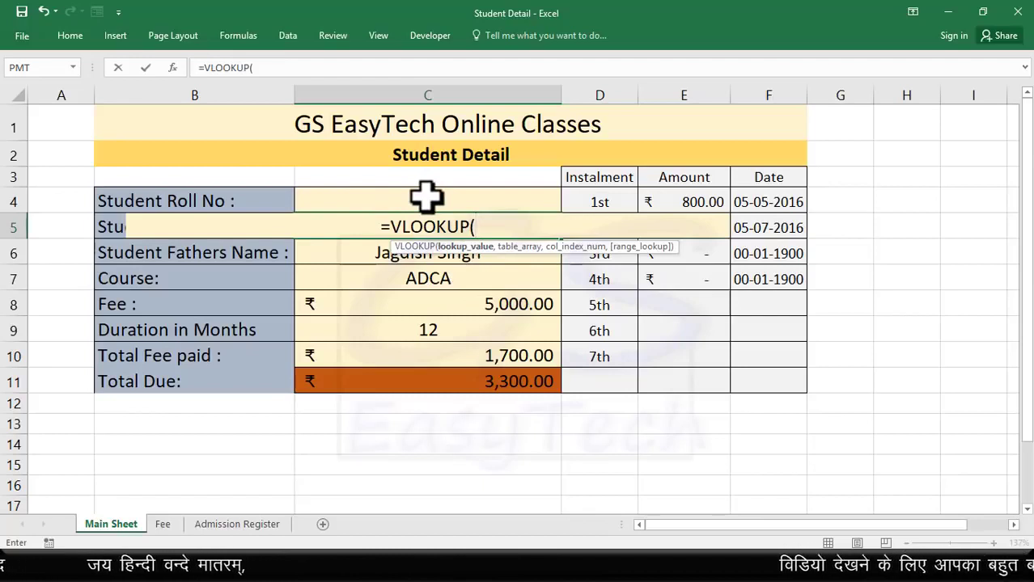
pyautogui.click(426, 196)
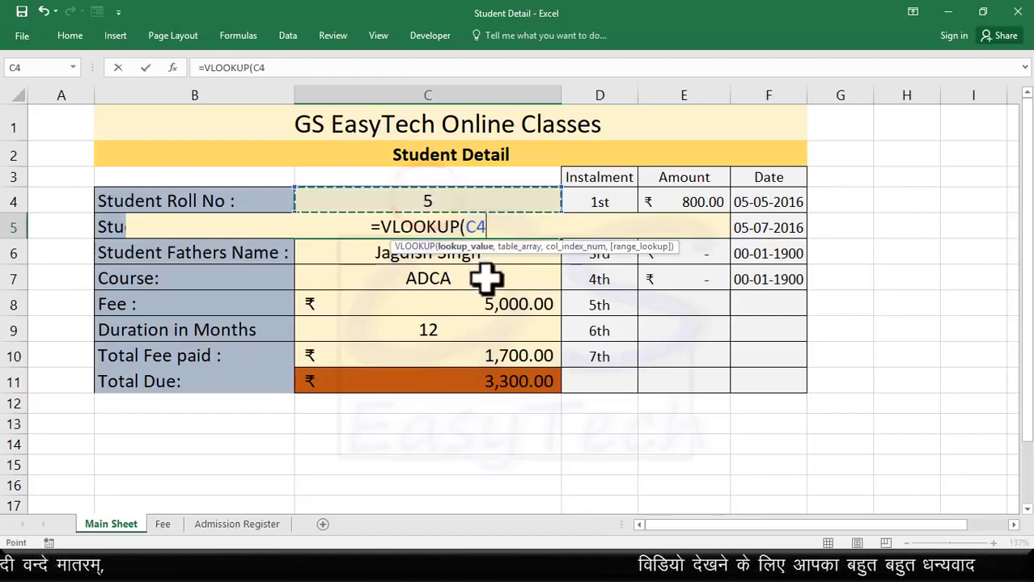
pyautogui.write(',')
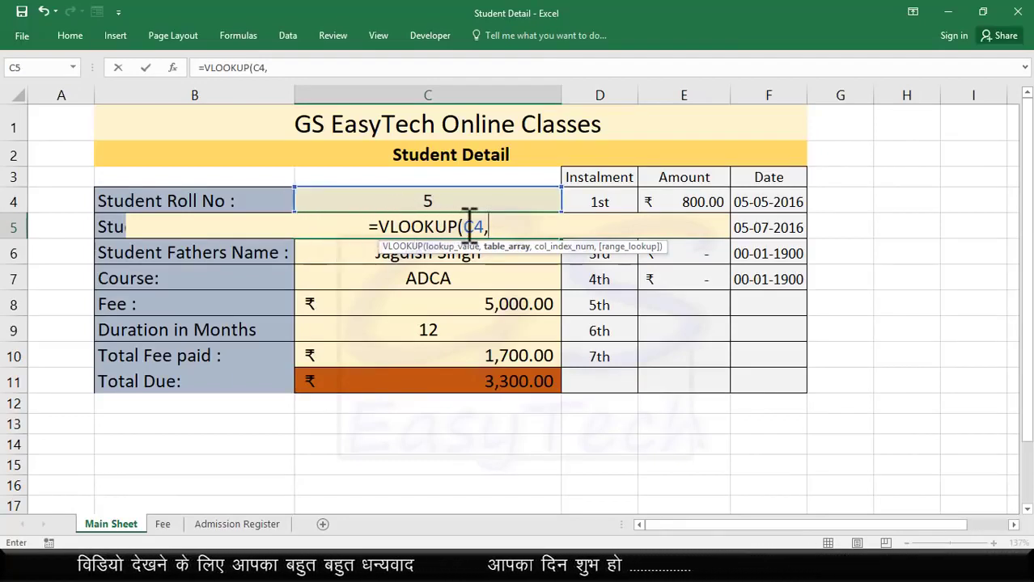
# Finish the lookup with range 'Admission Register'!A:F, column 2 and exact match 0
pyautogui.click(216, 524)
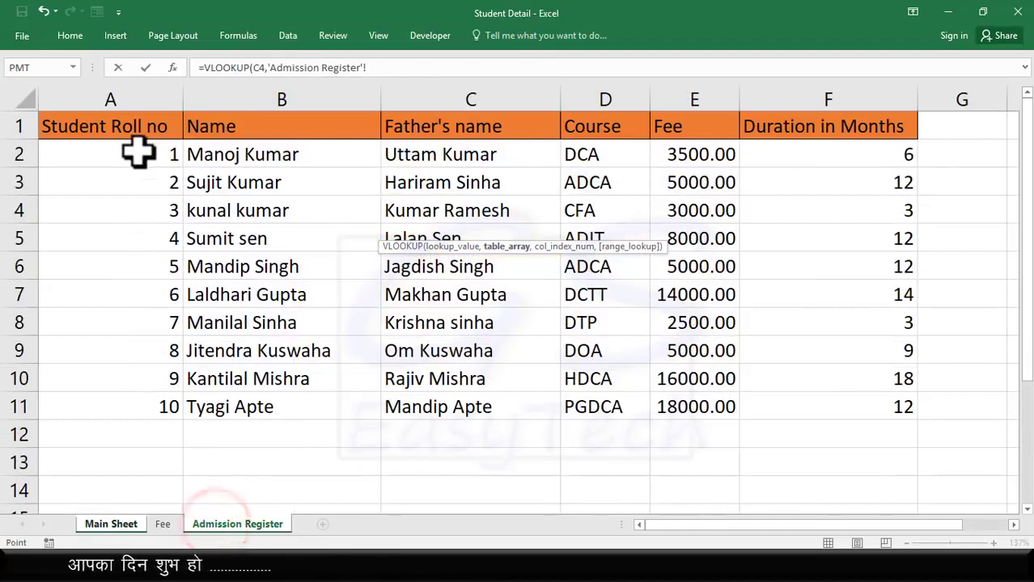
pyautogui.moveTo(129, 123)
pyautogui.mouseDown()
pyautogui.moveTo(836, 361)
pyautogui.moveTo(826, 409)
pyautogui.mouseUp()
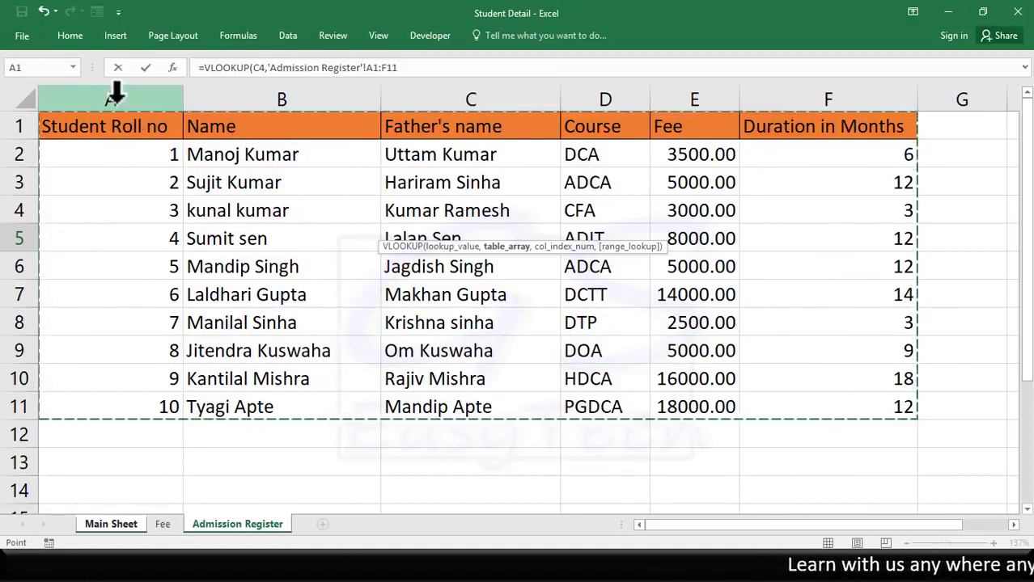
pyautogui.moveTo(114, 89); pyautogui.dragTo(826, 85)
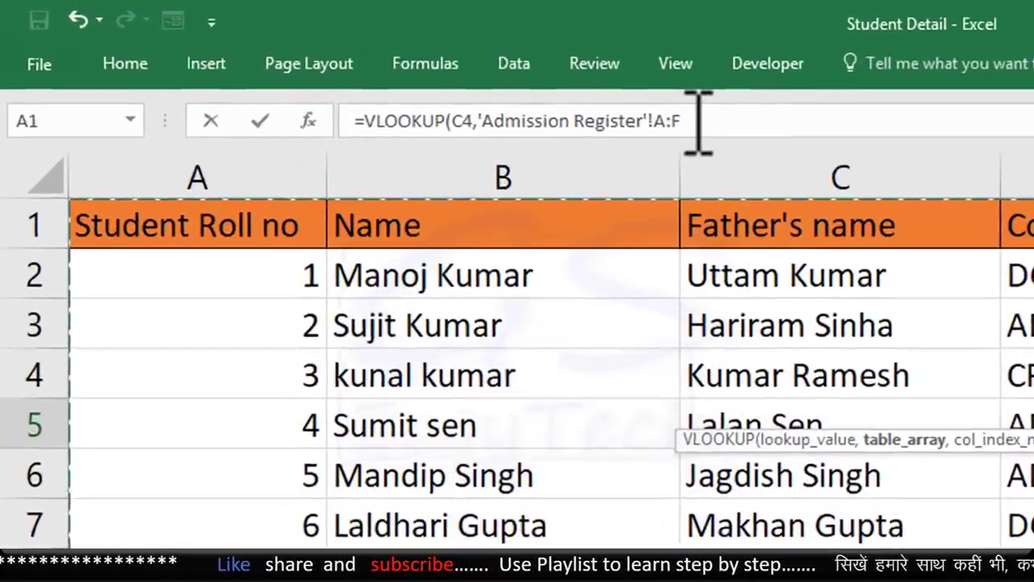
pyautogui.click(386, 67)
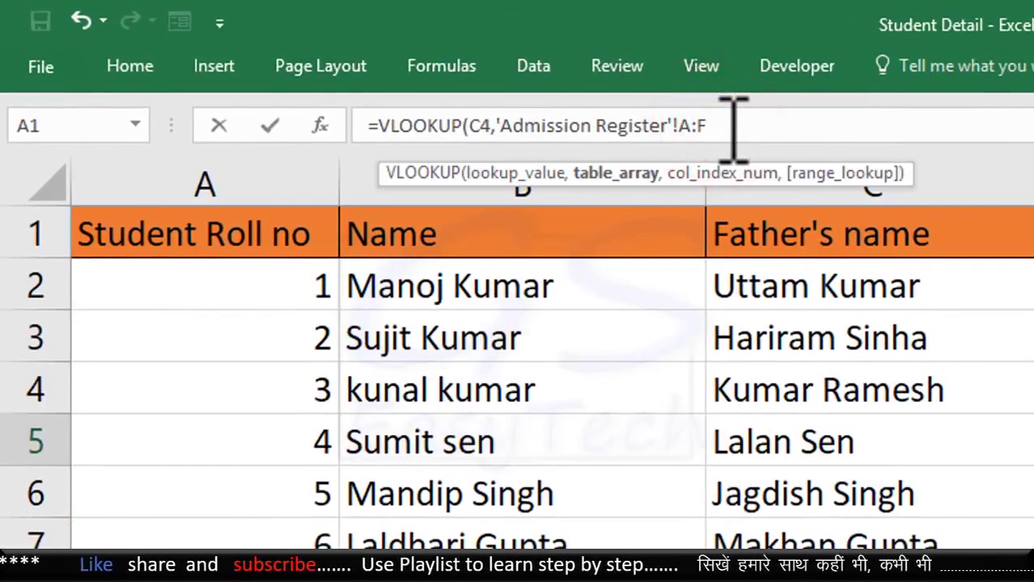
pyautogui.write(',2')
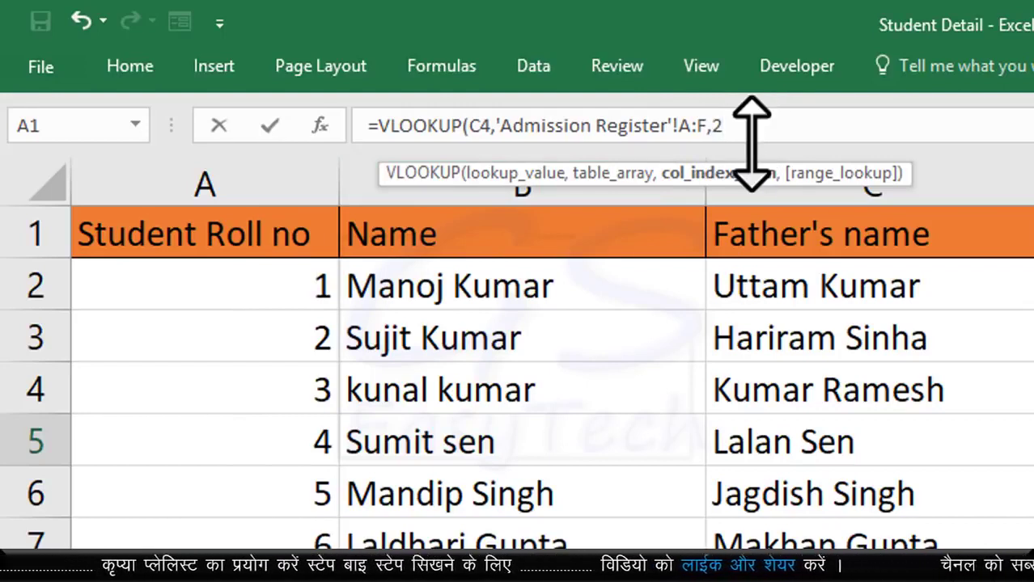
pyautogui.write(',0))')
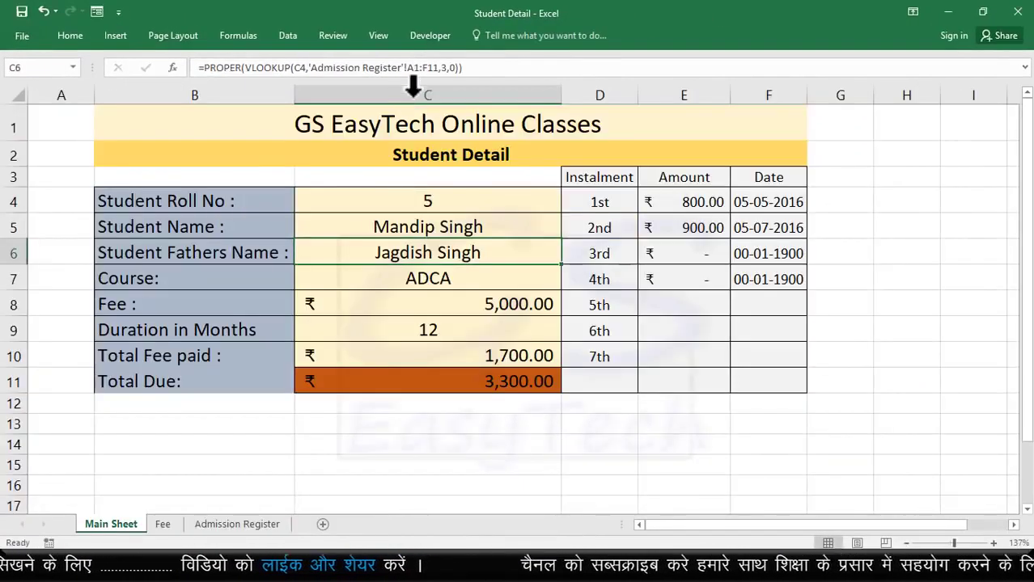
# Review the VLOOKUP formulas in C5–C8, including the Fee lookup on column 5
pyautogui.click(409, 227)
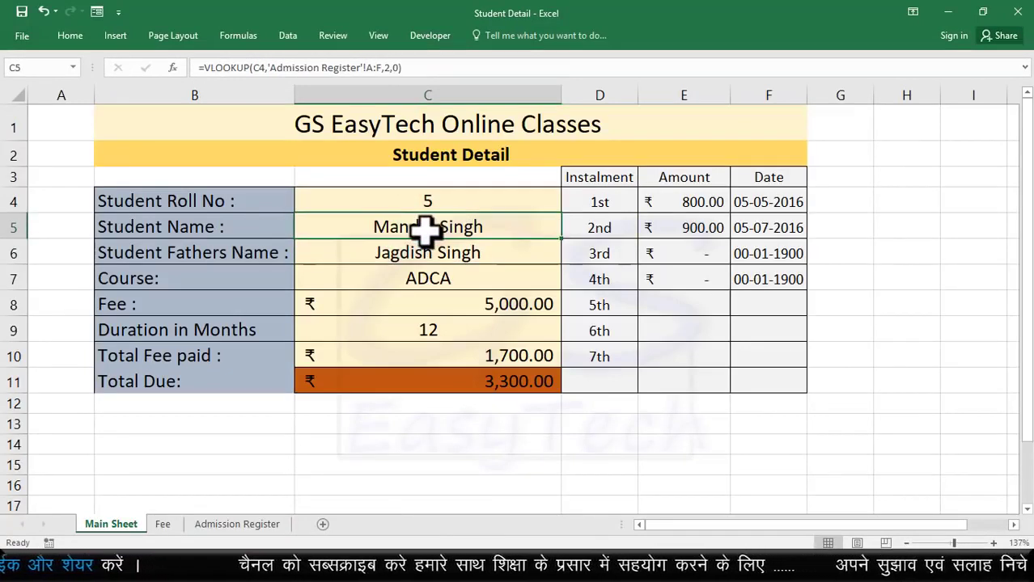
pyautogui.click(394, 256)
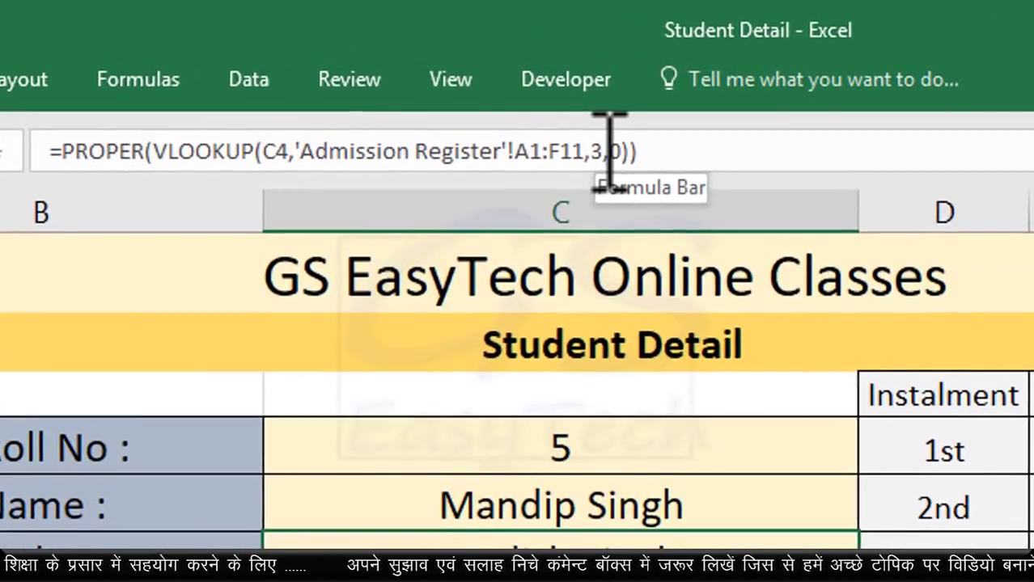
pyautogui.click(450, 68)
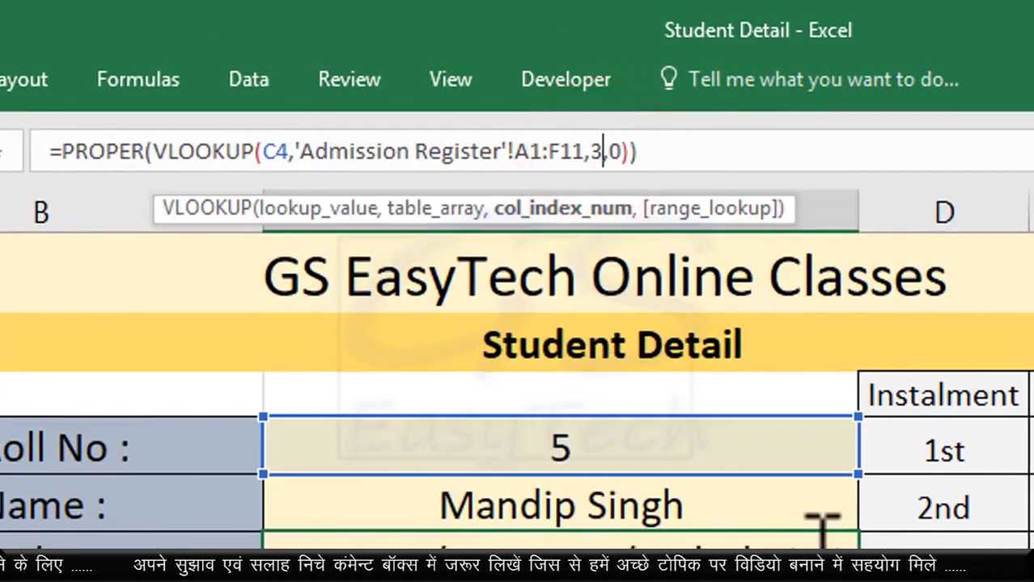
pyautogui.press('Escape')
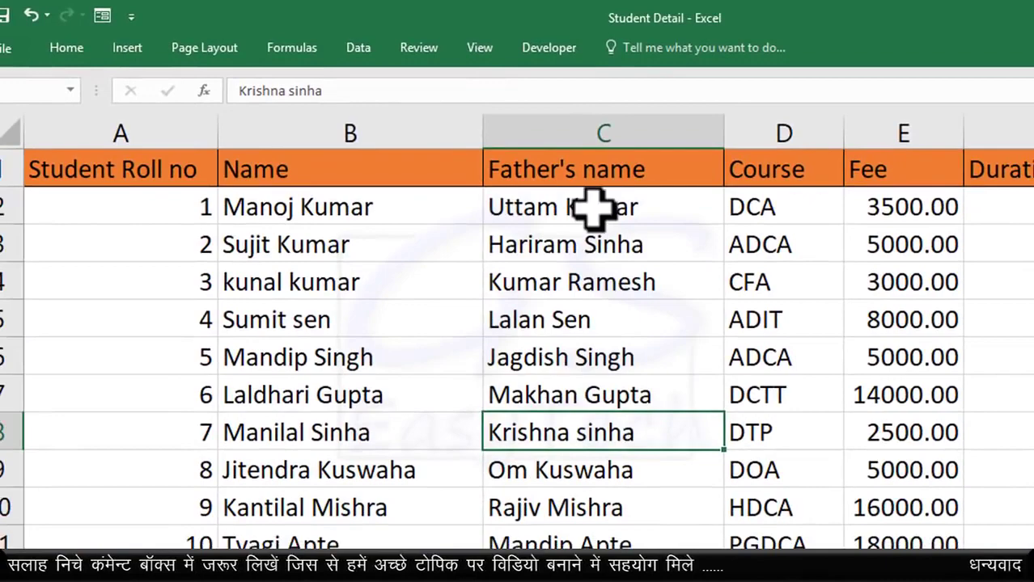
pyautogui.click(582, 204)
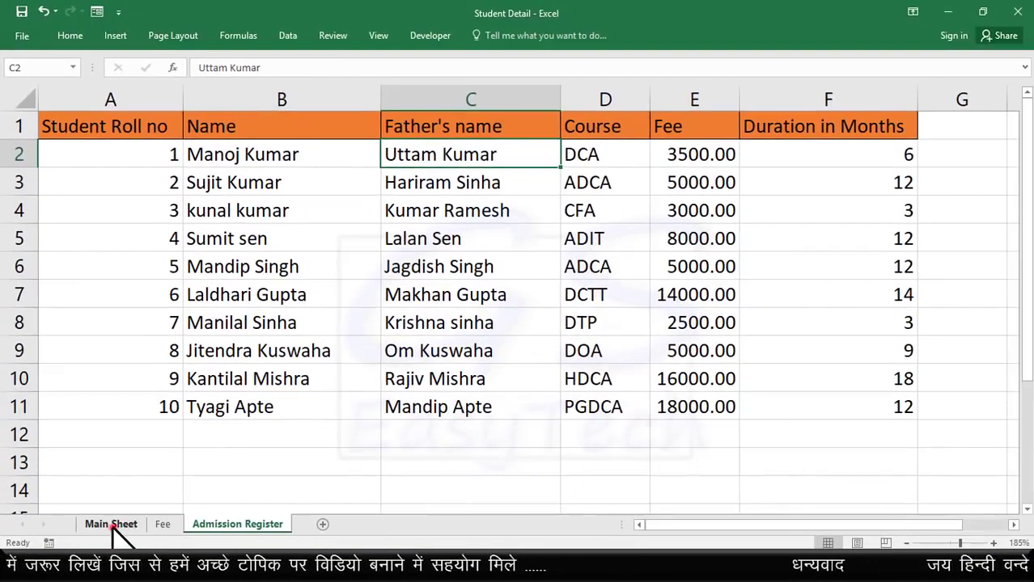
pyautogui.click(112, 528)
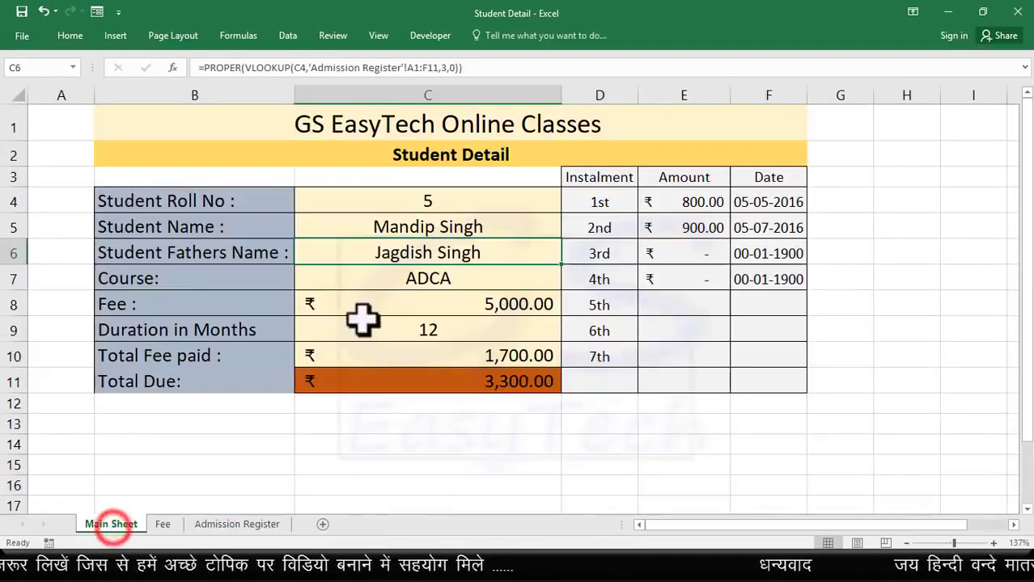
pyautogui.click(455, 277)
pyautogui.click(451, 303)
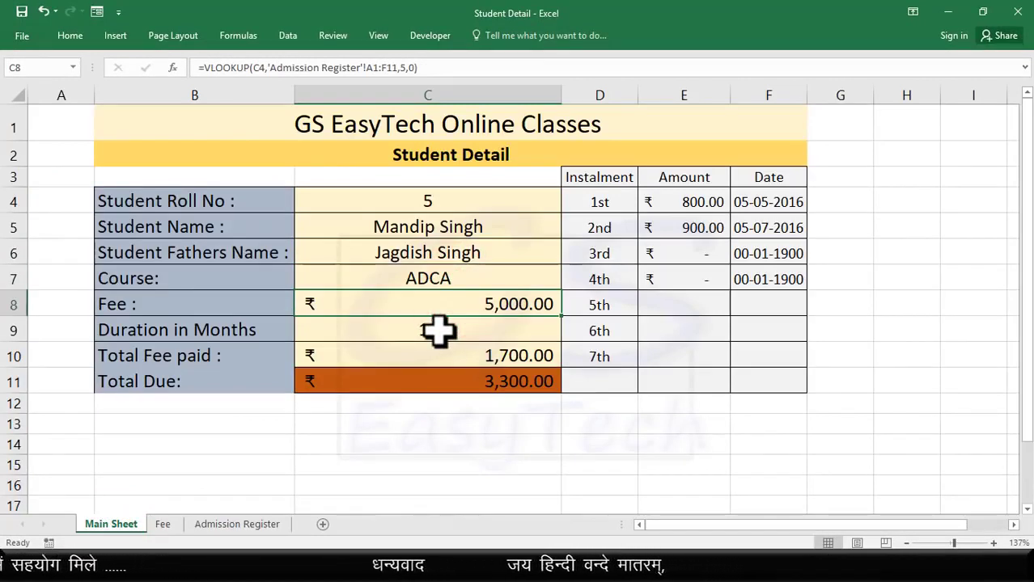
pyautogui.click(404, 227)
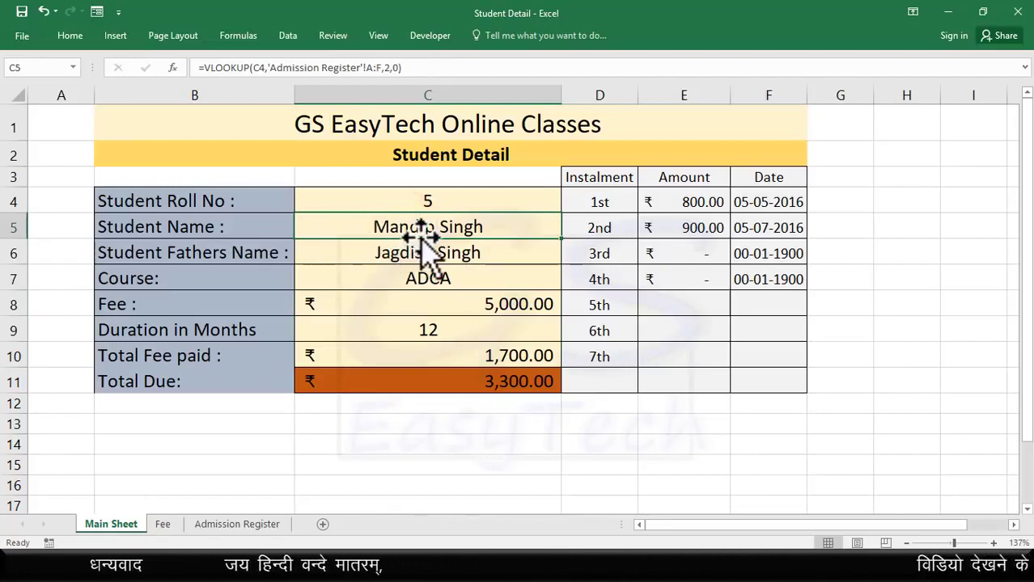
pyautogui.click(266, 528)
pyautogui.click(271, 154)
pyautogui.scroll(3, 271, 153)
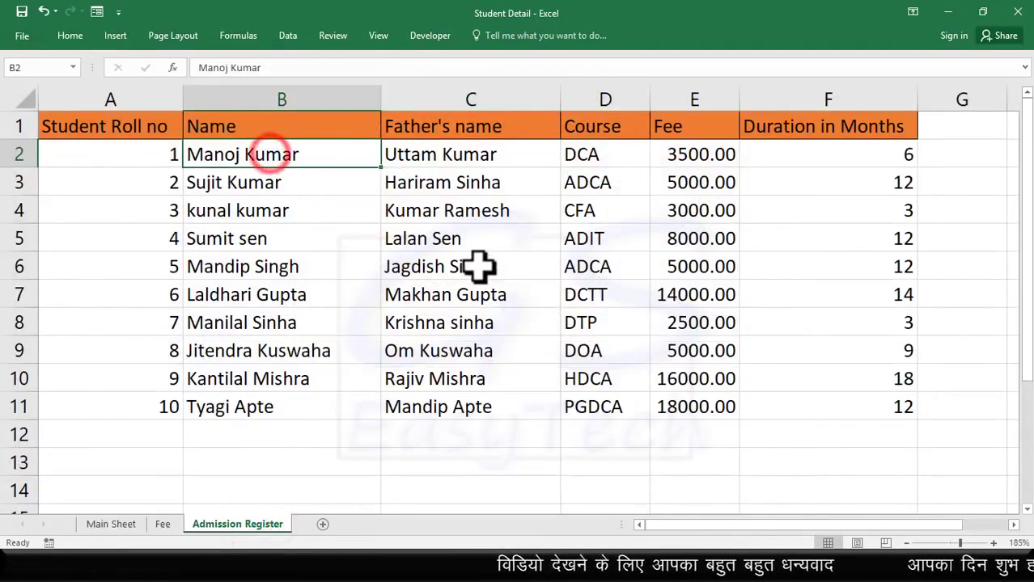
pyautogui.write('manoj kumar')
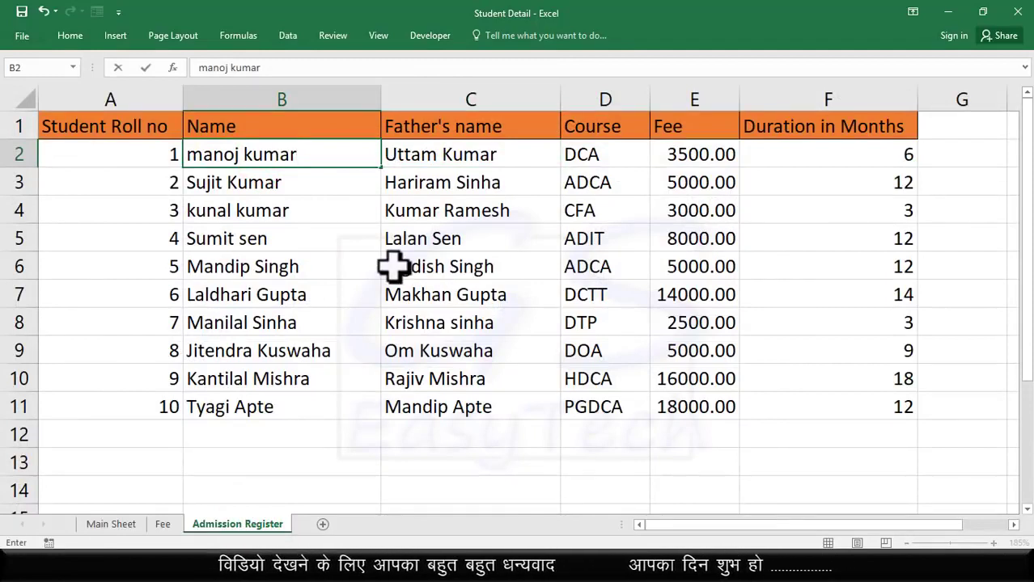
pyautogui.press('Return')
# Select roll number 1 from the C4 dropdown on Main Sheet to show the lowercase name
pyautogui.click(113, 525)
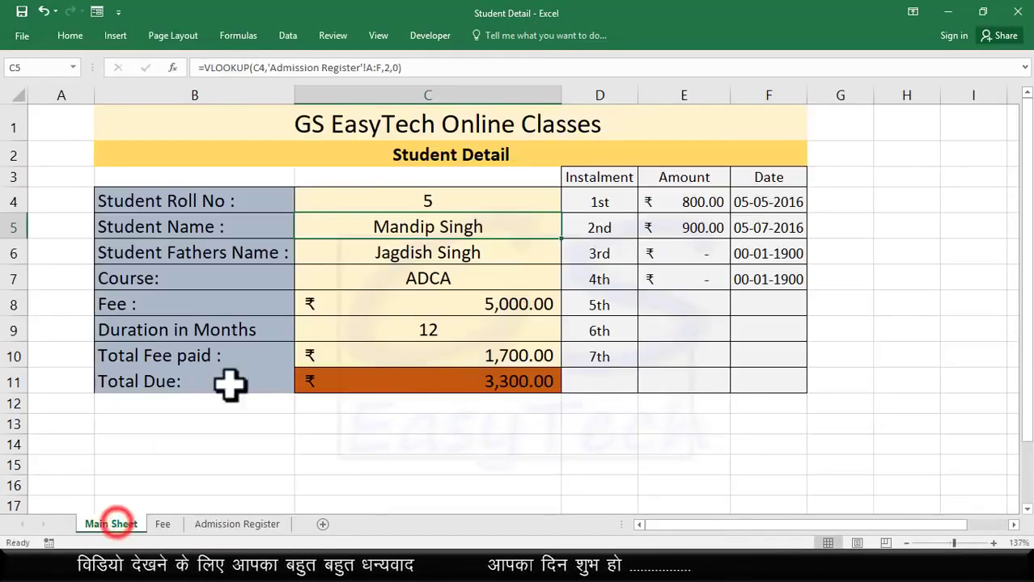
pyautogui.click(433, 198)
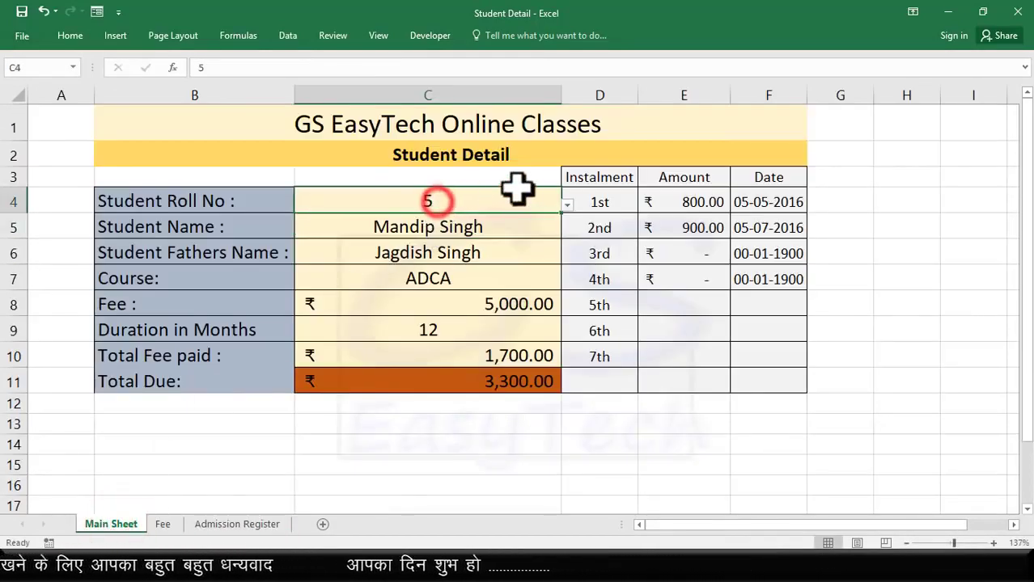
pyautogui.click(566, 204)
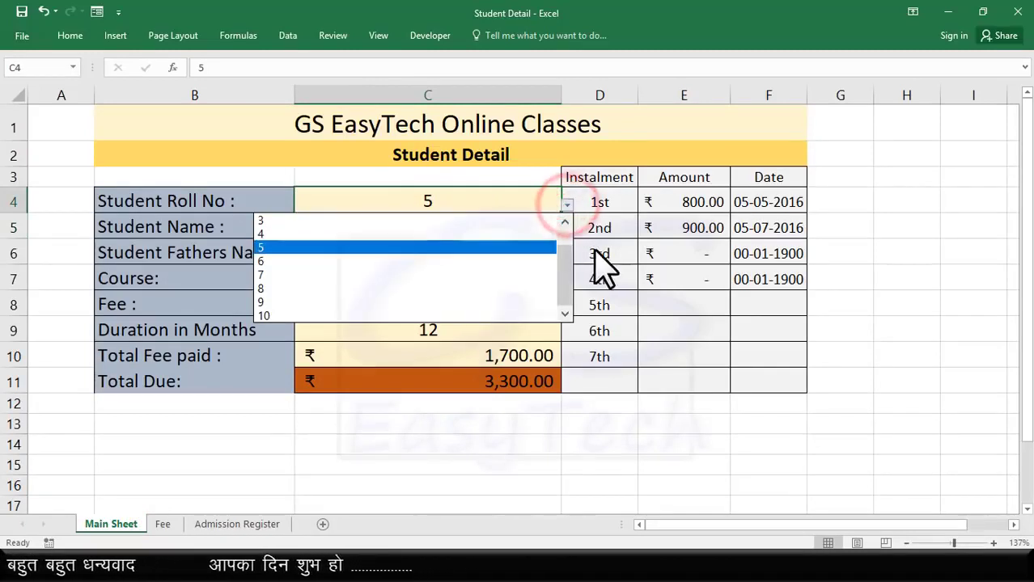
pyautogui.moveTo(569, 275); pyautogui.dragTo(568, 237)
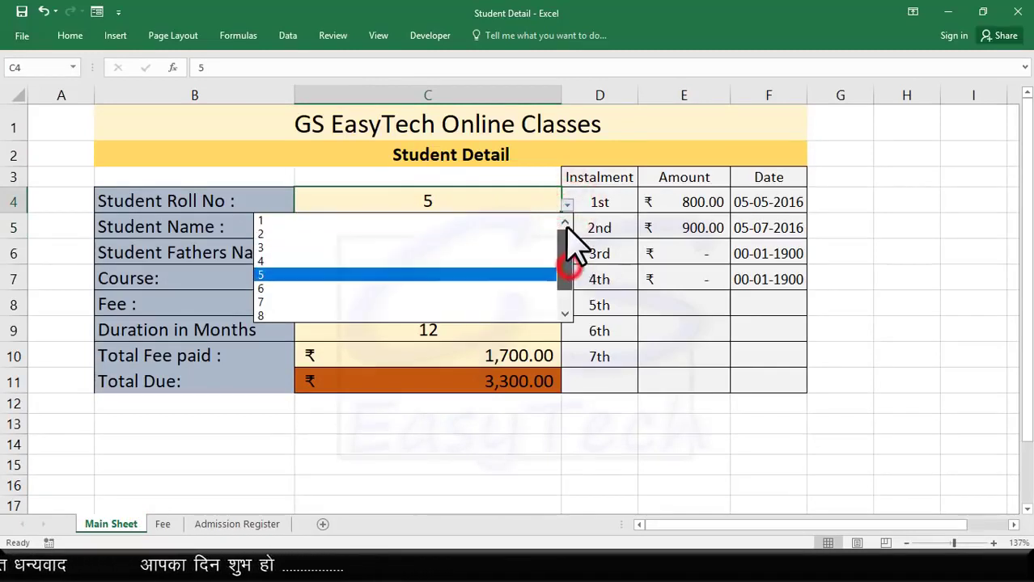
pyautogui.click(362, 221)
pyautogui.click(409, 219)
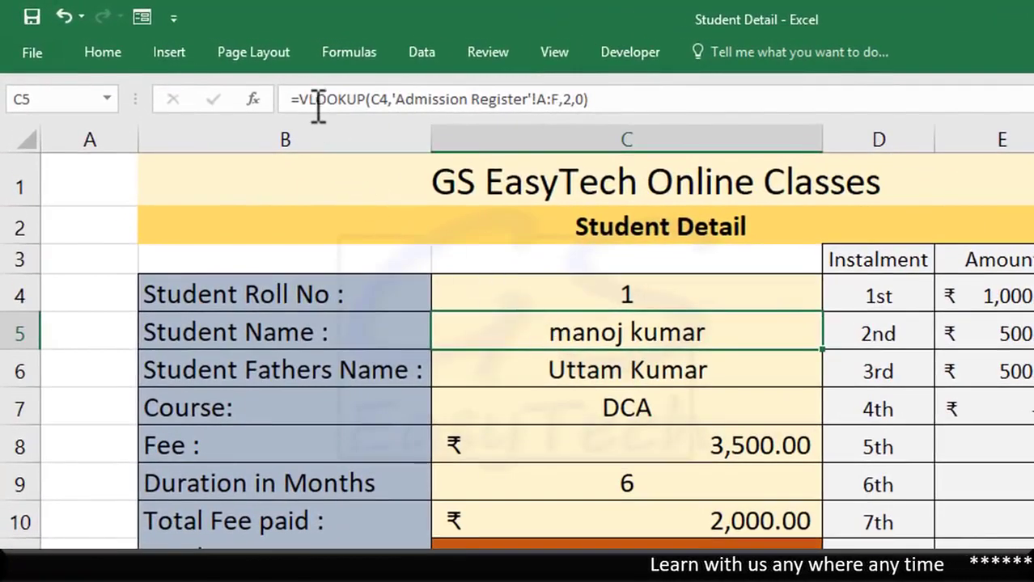
# Wrap the Student Name formula as =PROPER(VLOOKUP(C4,'Admission Register'!A:F,2,0))
pyautogui.click(305, 99)
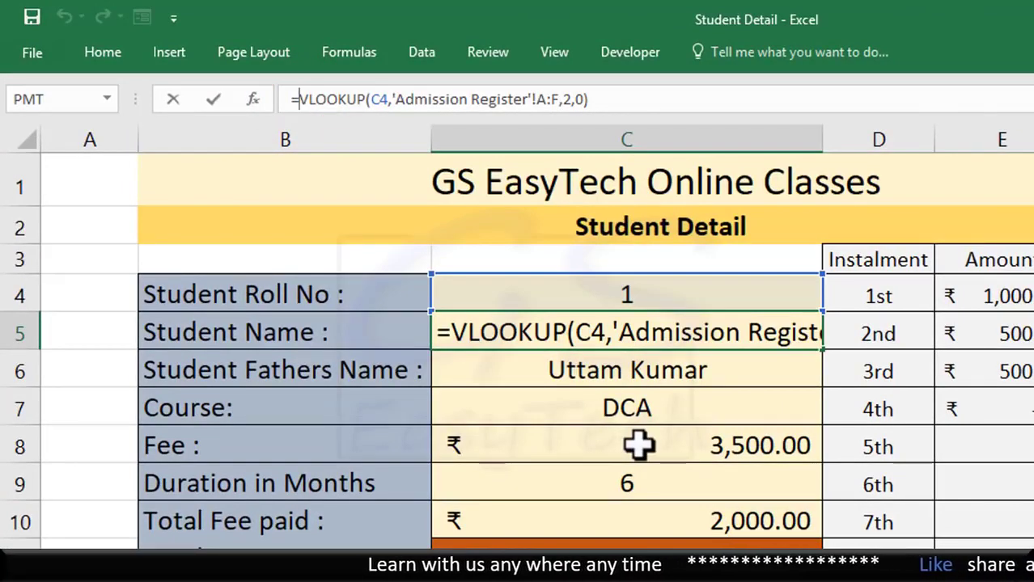
pyautogui.write('prop')
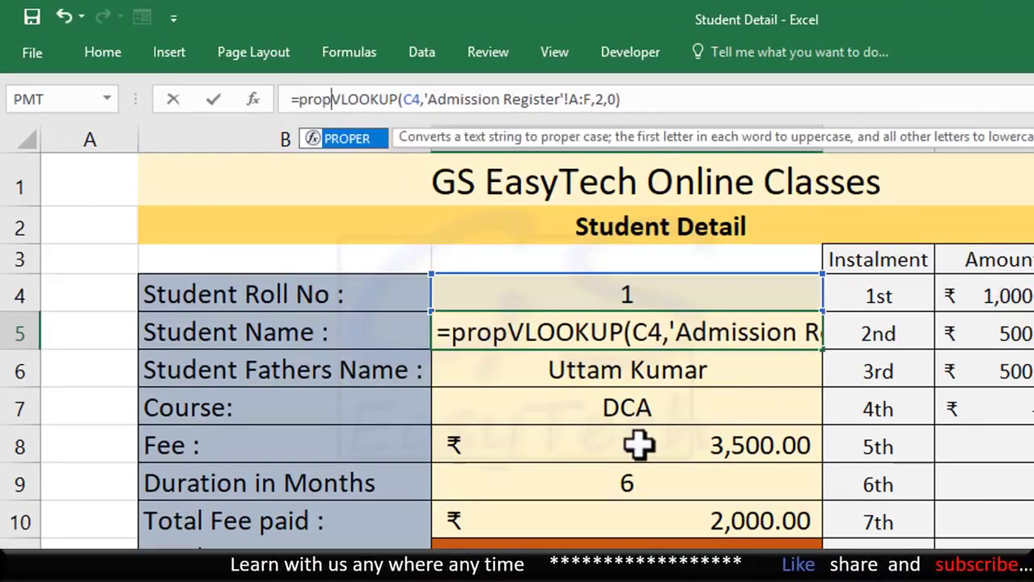
pyautogui.press('Tab')
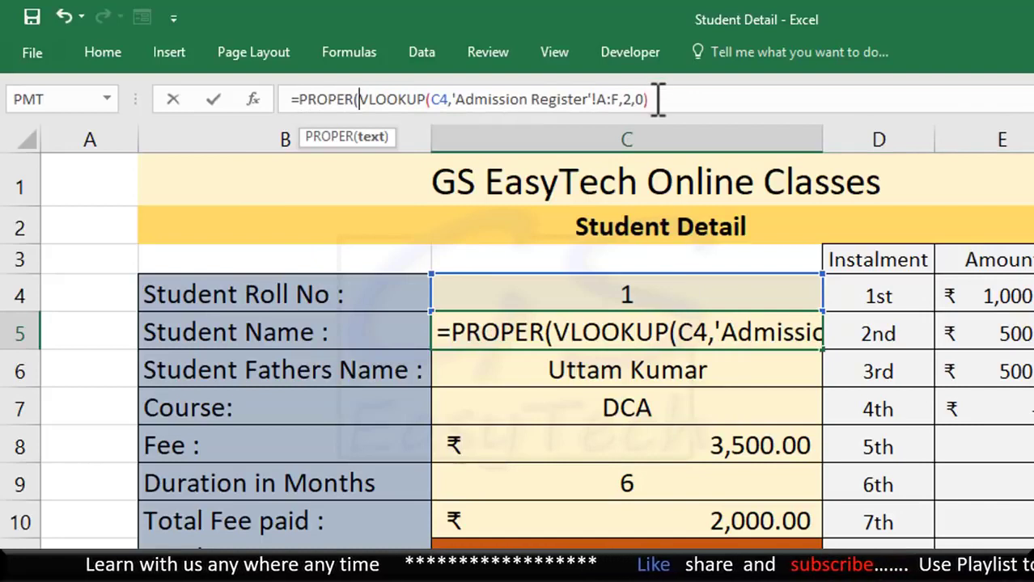
pyautogui.write(')')
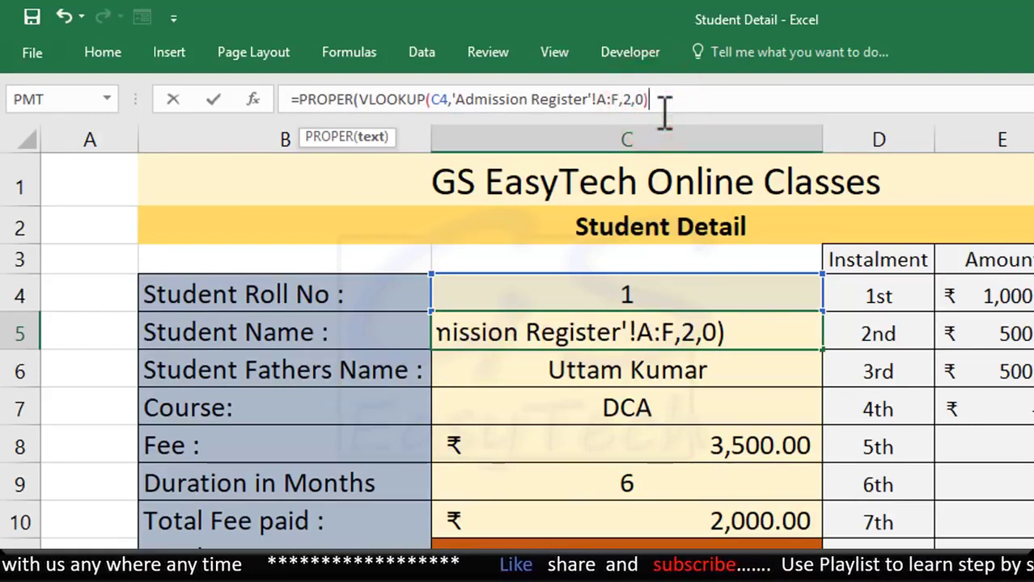
pyautogui.press('Return')
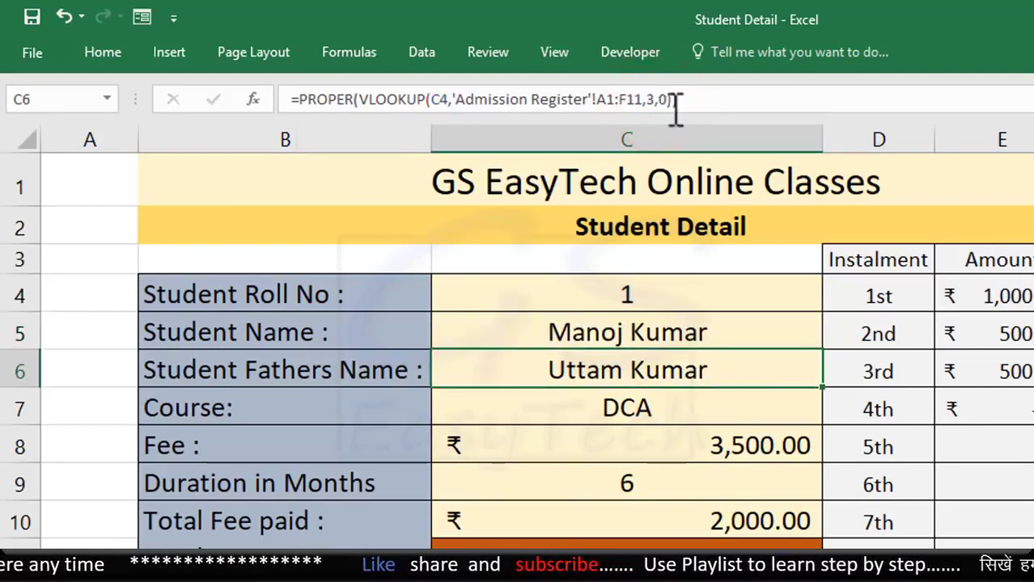
# Recheck the Student Name result and select the Course and Fee cells C7 and C8
pyautogui.click(671, 332)
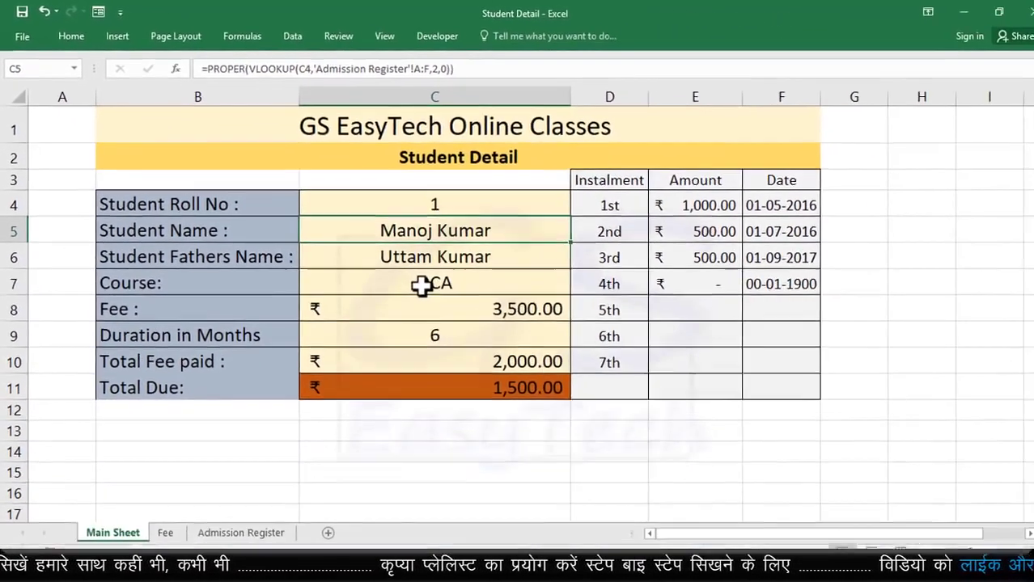
pyautogui.click(415, 280)
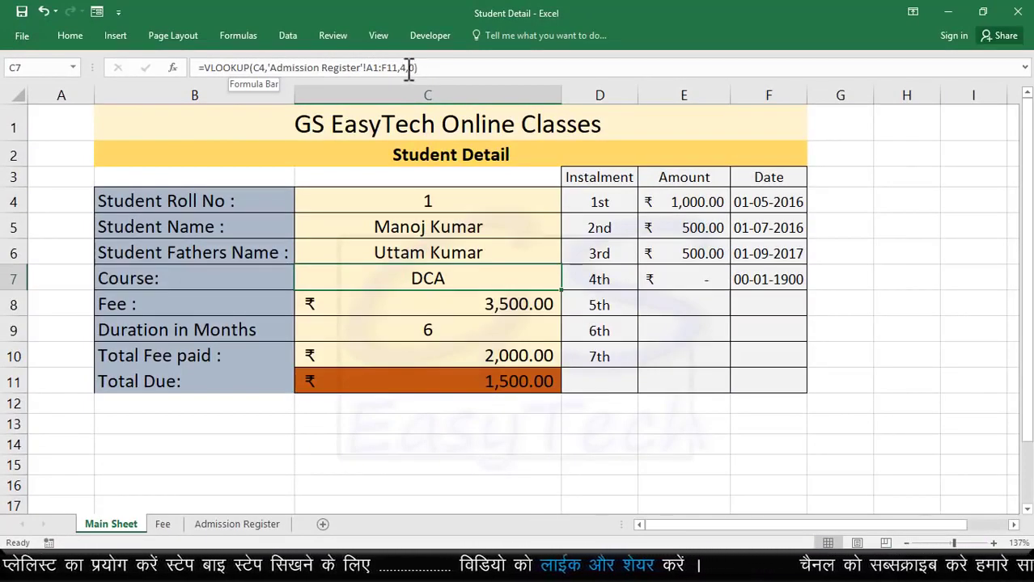
pyautogui.click(389, 306)
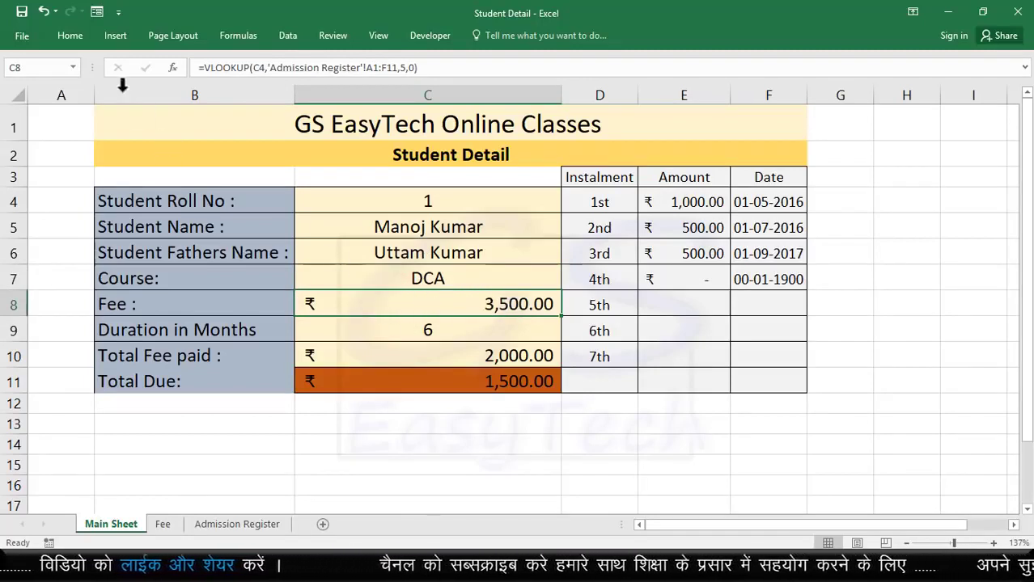
# Apply Currency format to the Fee cell C8, showing ₹ 3,500.00, and collapse the ribbon
pyautogui.click(75, 34)
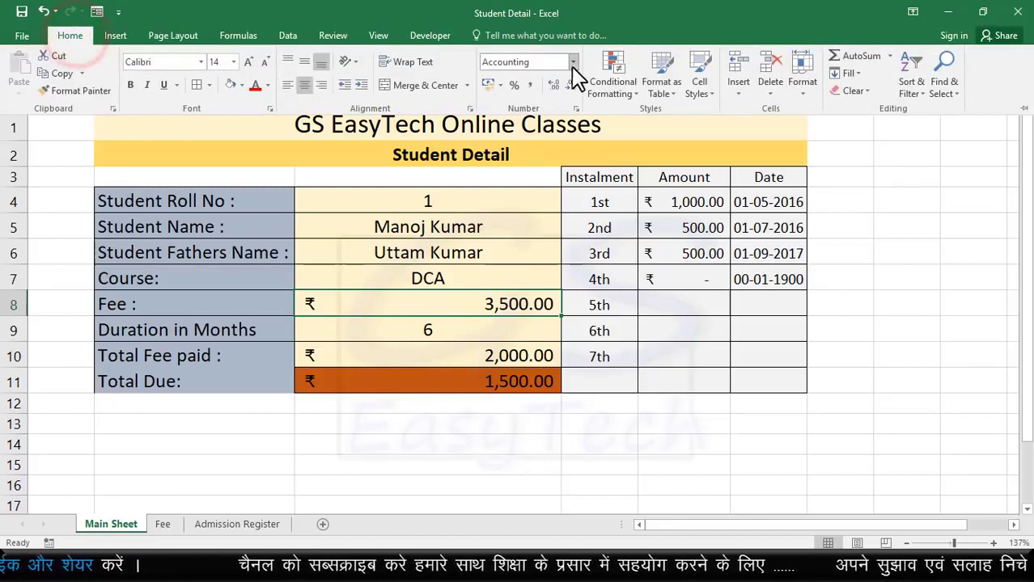
pyautogui.click(573, 63)
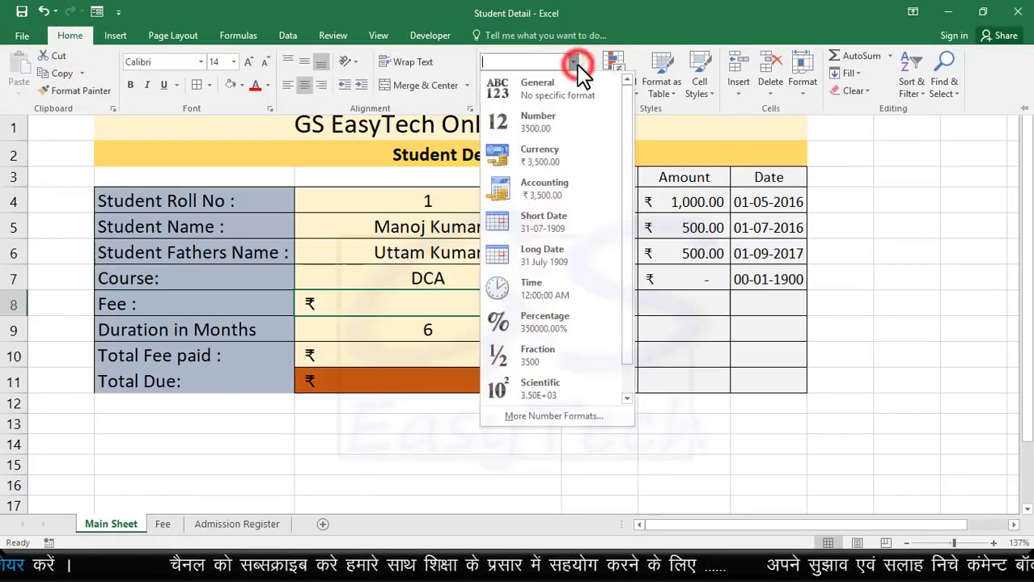
pyautogui.click(566, 155)
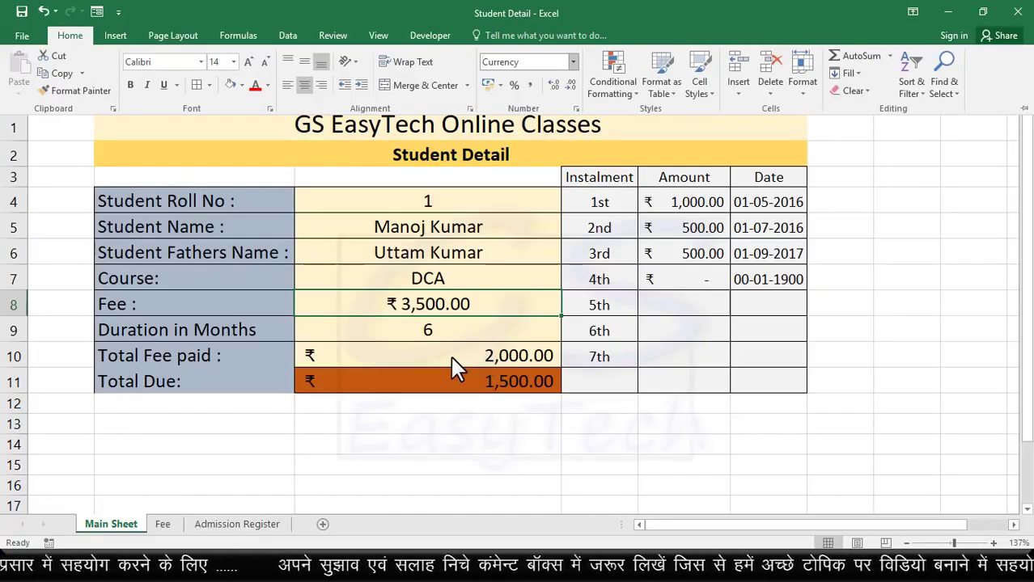
pyautogui.hotkey('ctrl', 'F1')
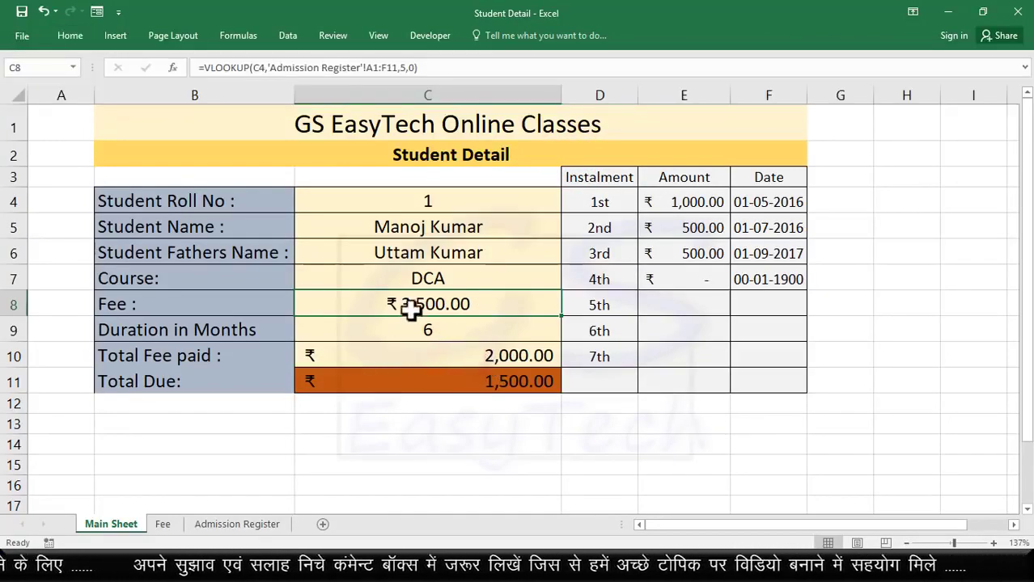
pyautogui.click(394, 304)
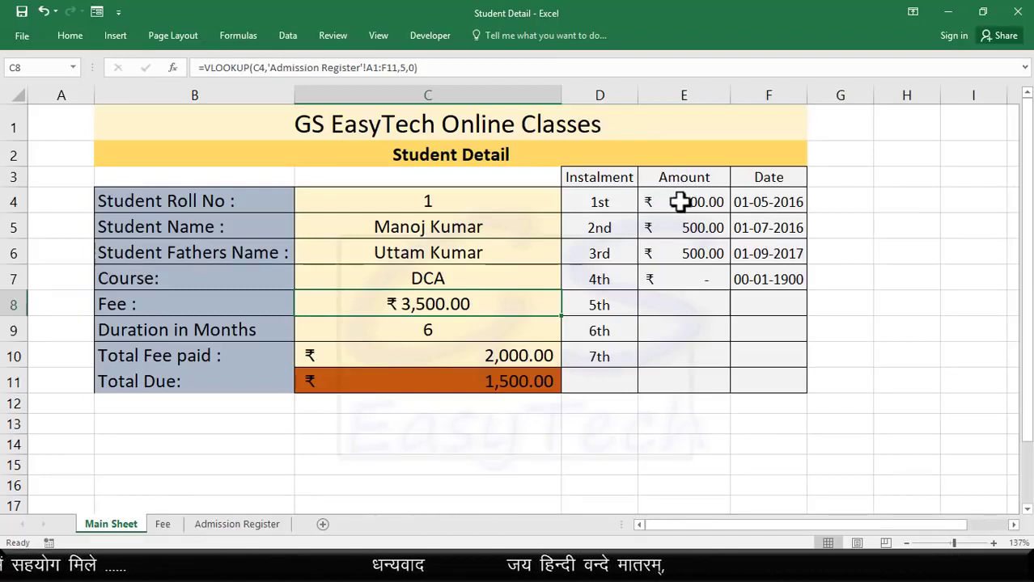
# In E4, build =VLOOKUP(C4,'Fee '!A1:I11,2,0) to fetch the first instalment amount from the Fee sheet
pyautogui.click(678, 203)
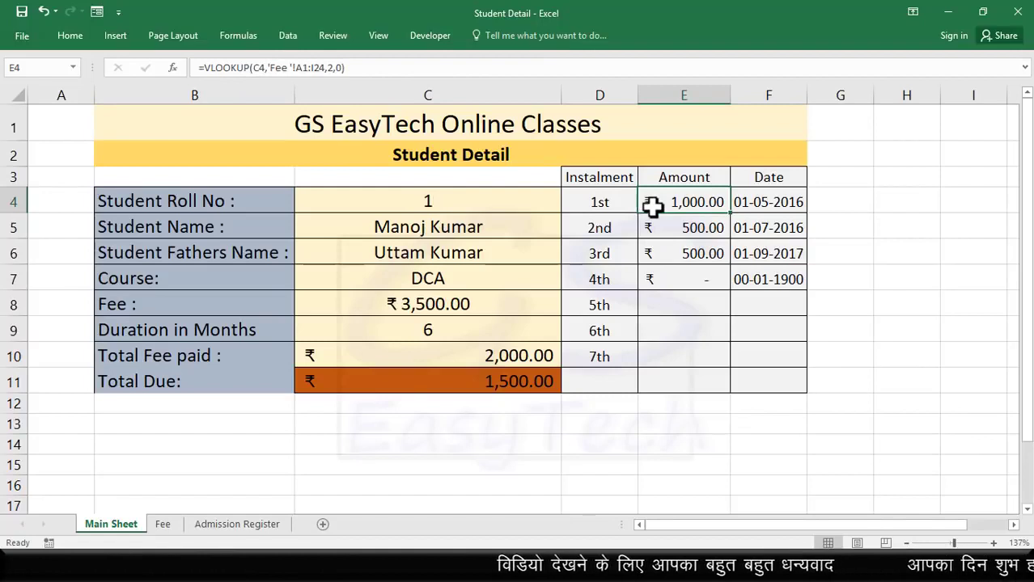
pyautogui.write('=')
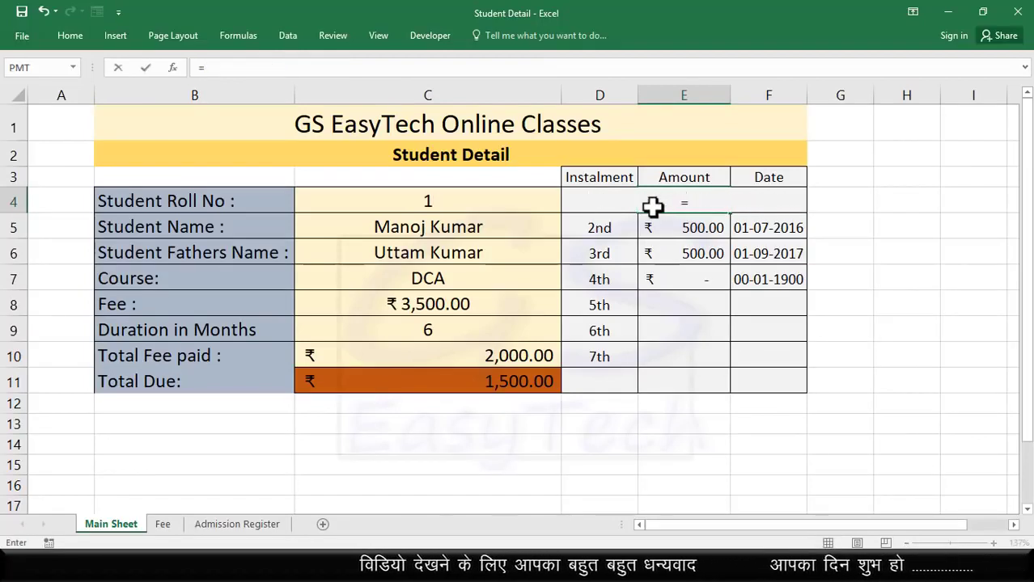
pyautogui.write('v')
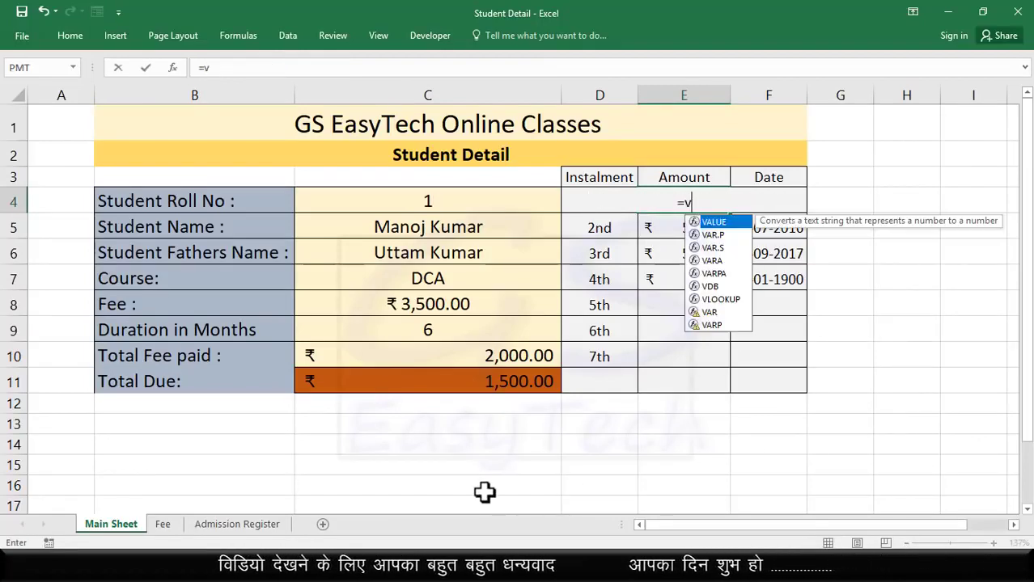
pyautogui.write('loo')
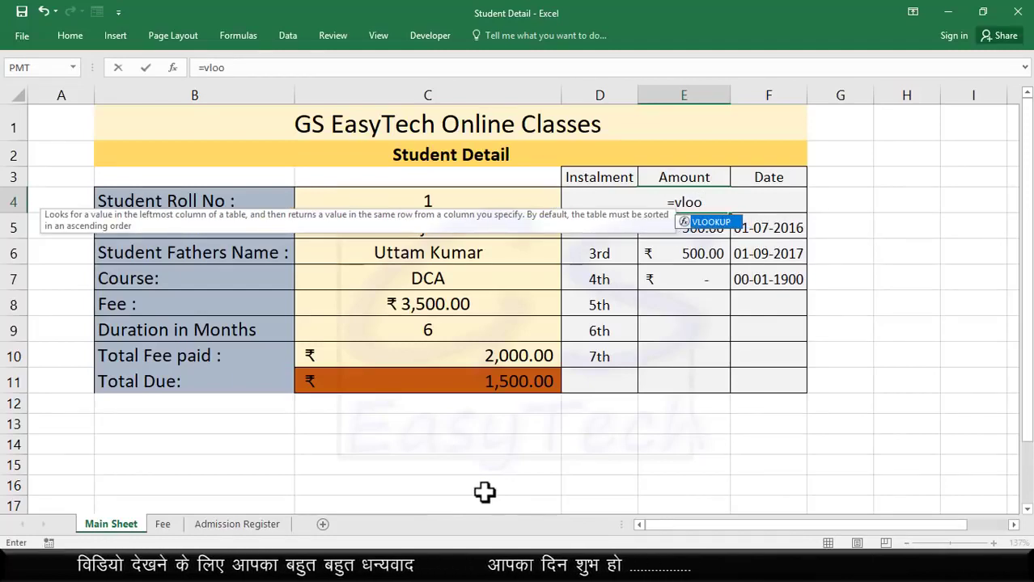
pyautogui.press('Tab')
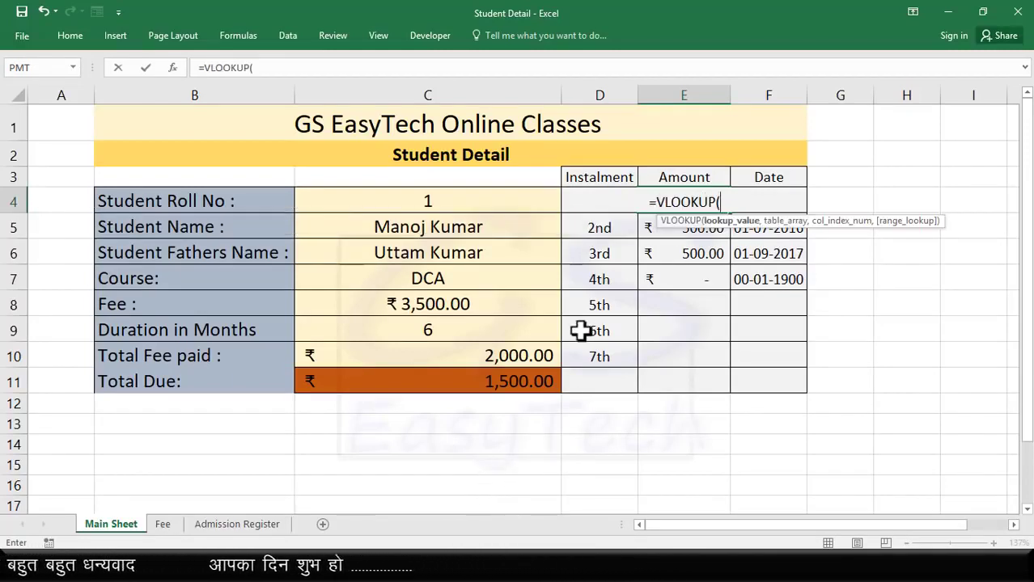
pyautogui.click(432, 202)
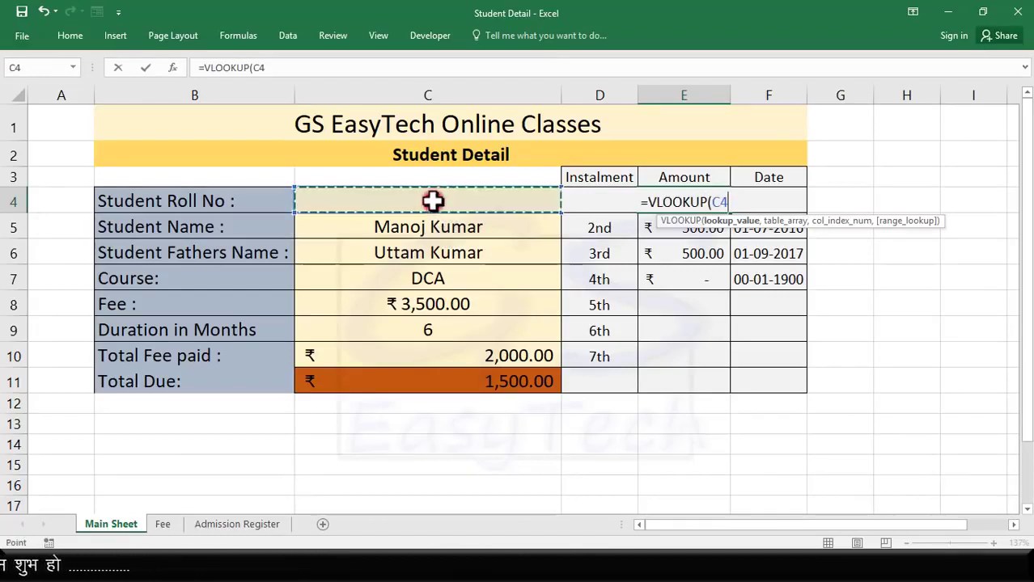
pyautogui.write(',')
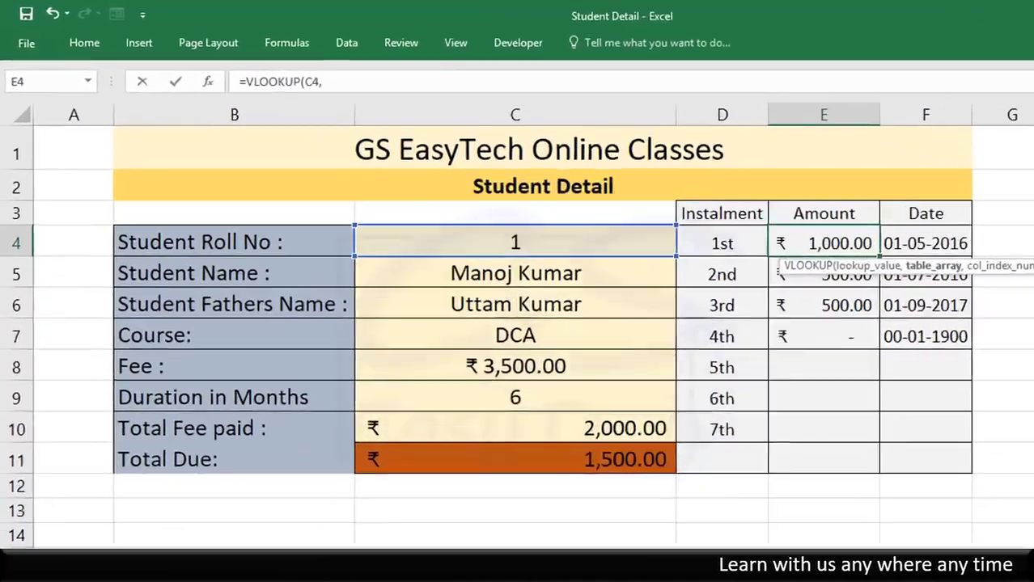
pyautogui.click(163, 526)
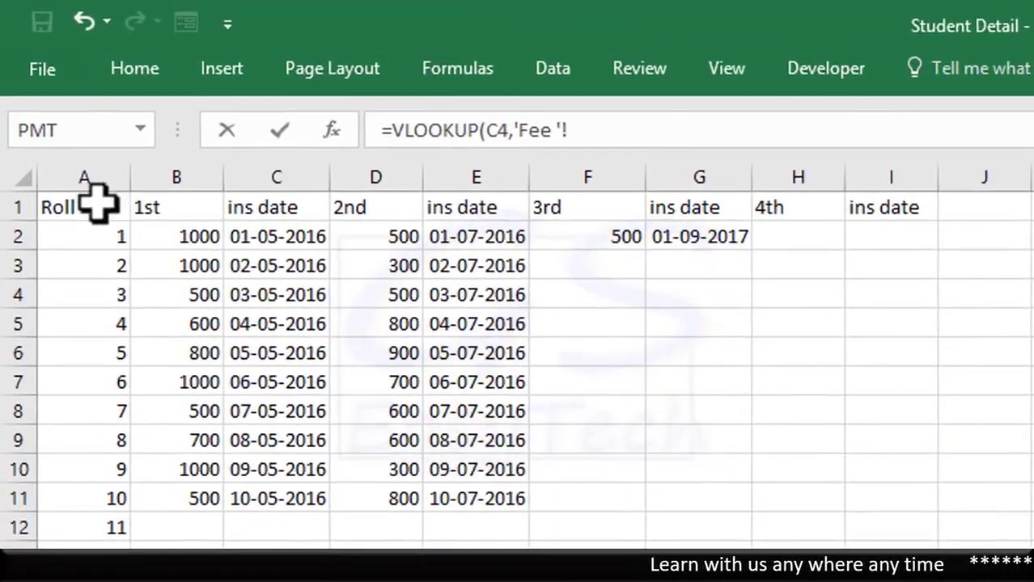
pyautogui.moveTo(68, 208); pyautogui.dragTo(914, 511)
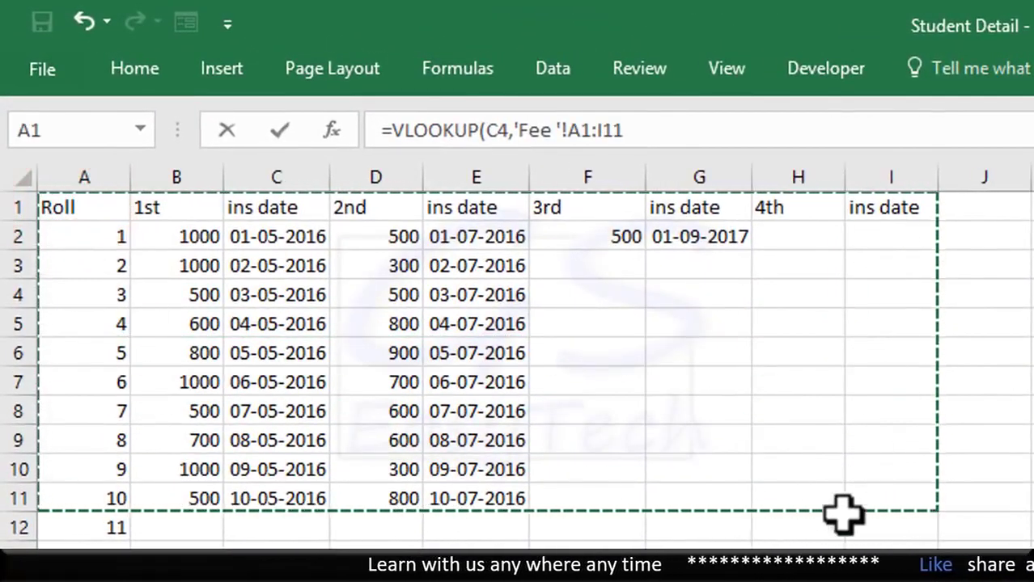
pyautogui.click(651, 125)
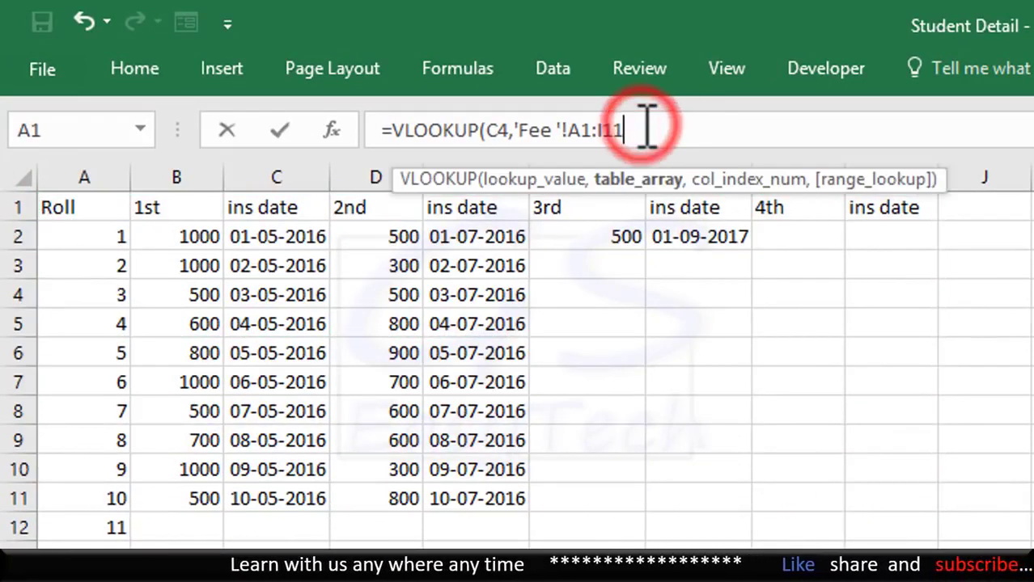
pyautogui.write(',')
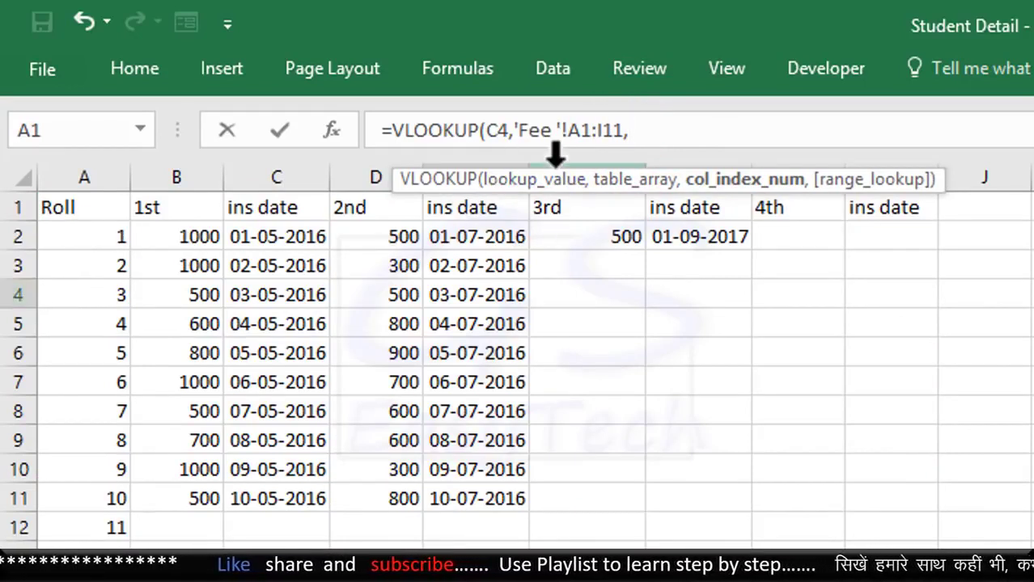
pyautogui.write('2,0')
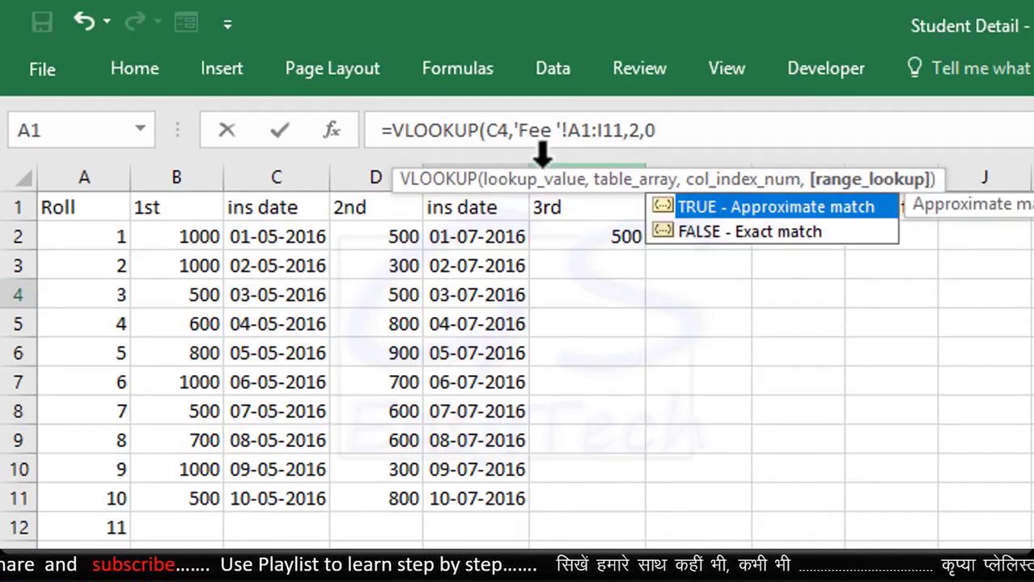
pyautogui.write(')')
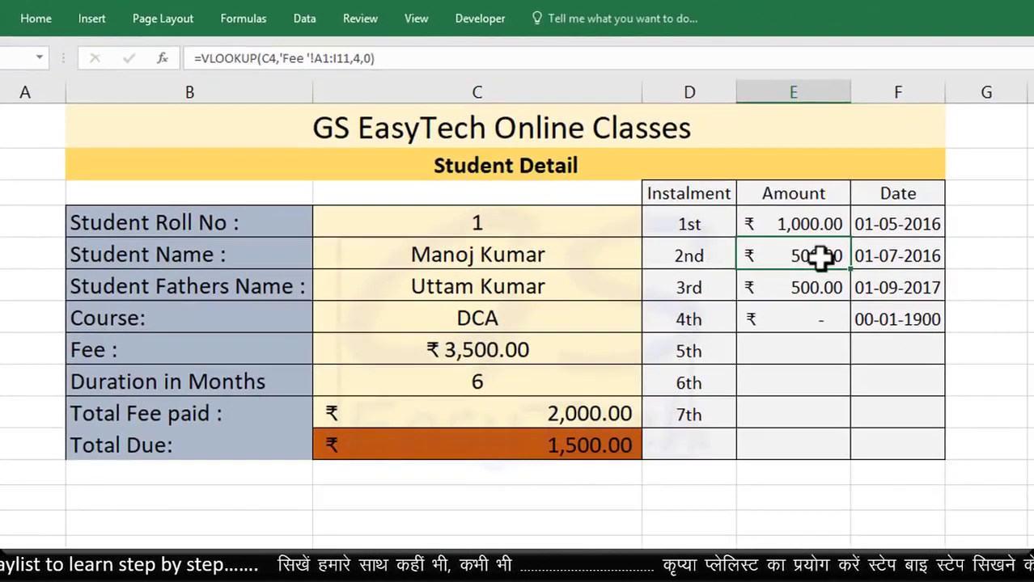
pyautogui.click(819, 257)
pyautogui.click(817, 288)
pyautogui.click(817, 318)
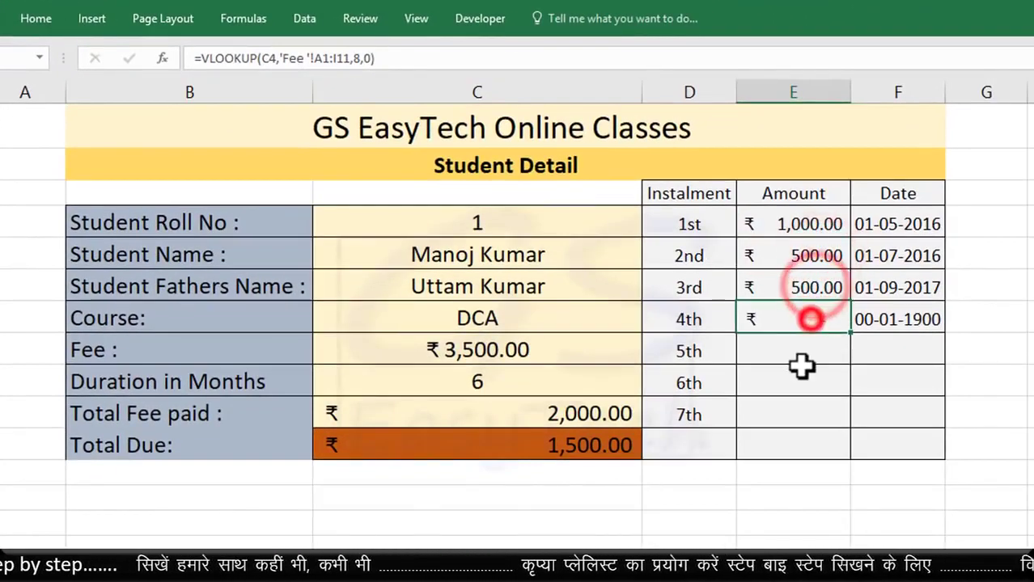
pyautogui.click(796, 346)
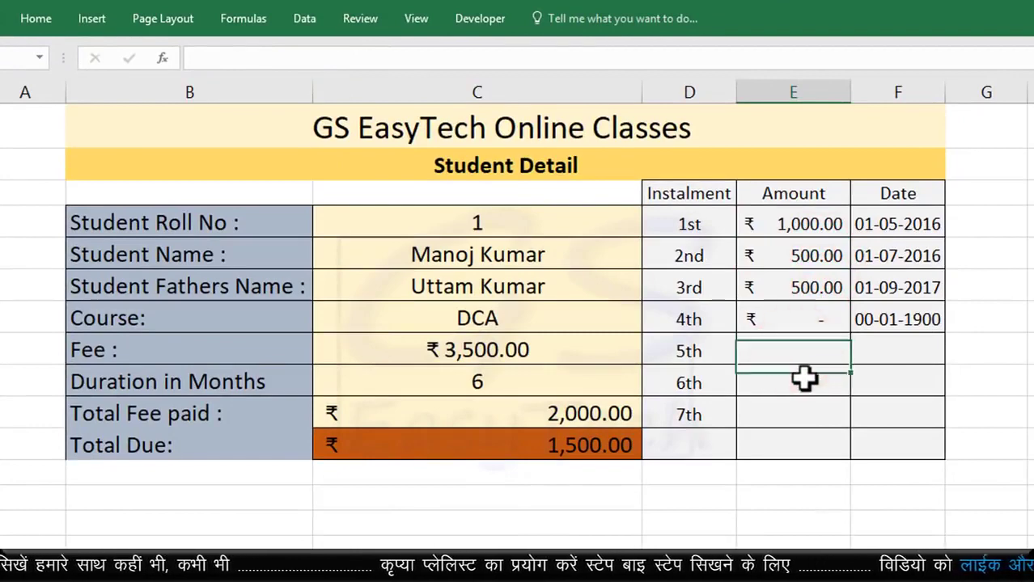
pyautogui.click(805, 379)
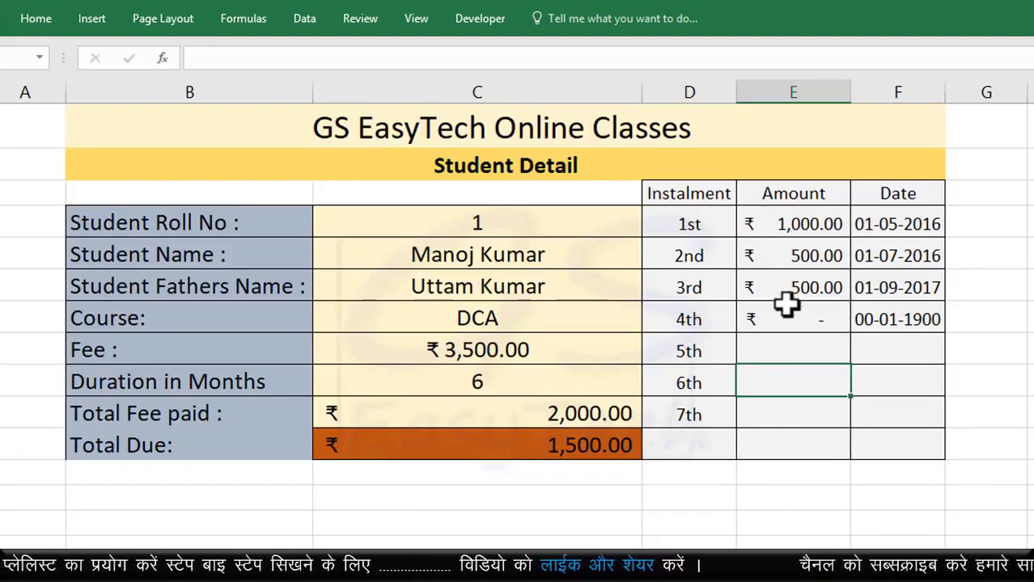
pyautogui.click(504, 413)
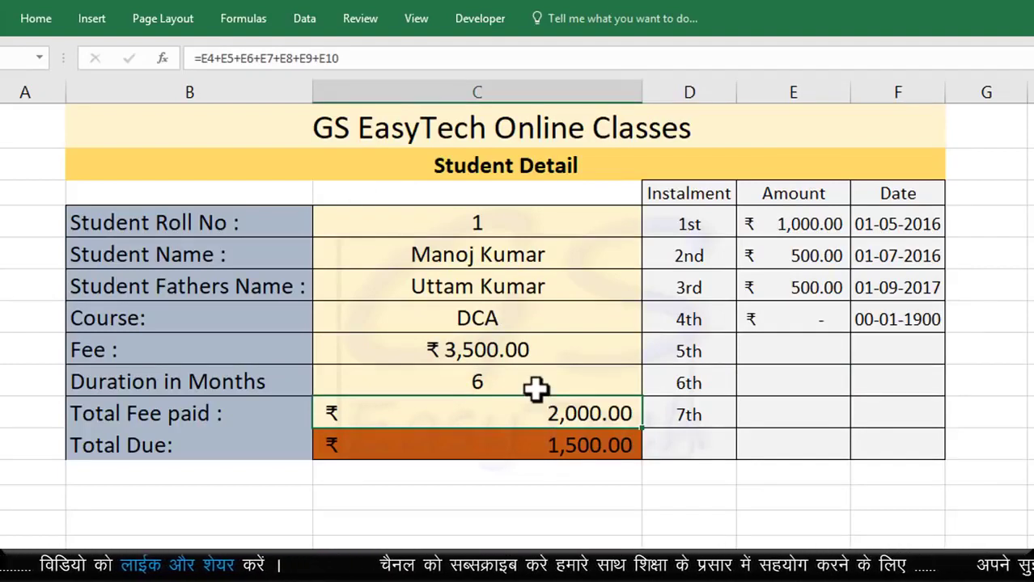
# Enter =SUM(E4:E11) in Total Fee paid to total the instalment amounts (₹2,000.00)
pyautogui.write('=sum')
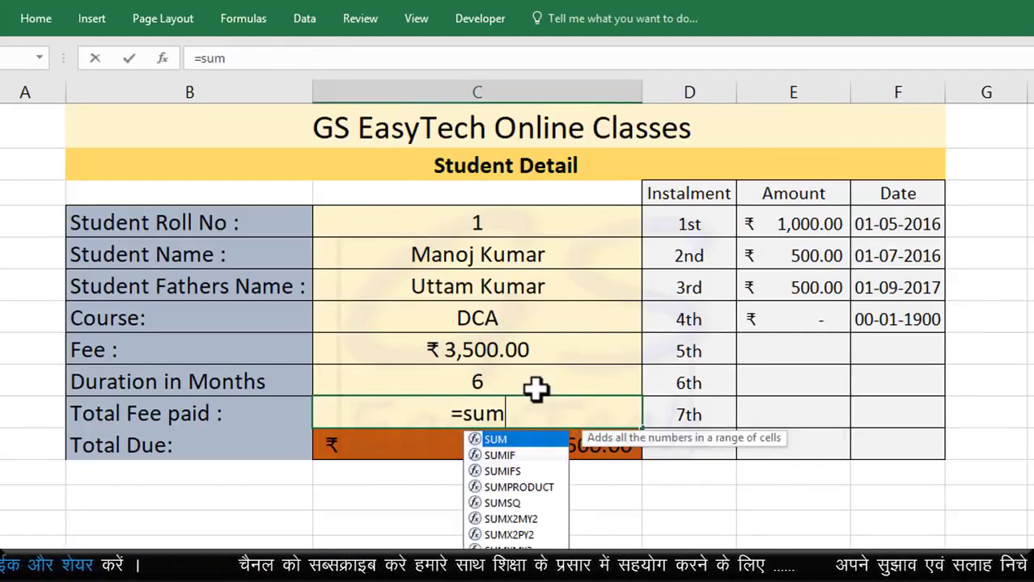
pyautogui.write('(')
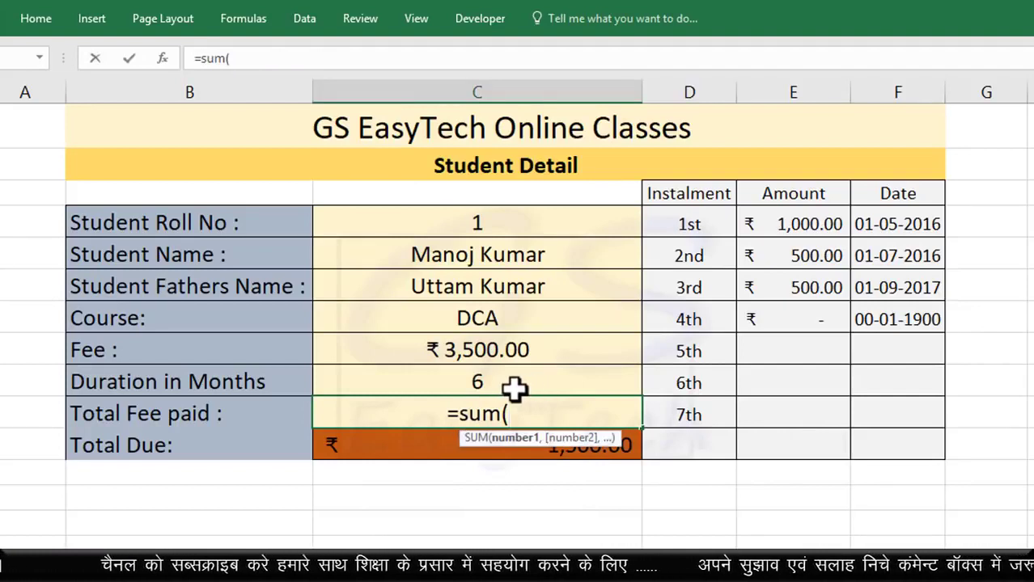
pyautogui.moveTo(789, 224); pyautogui.dragTo(777, 451)
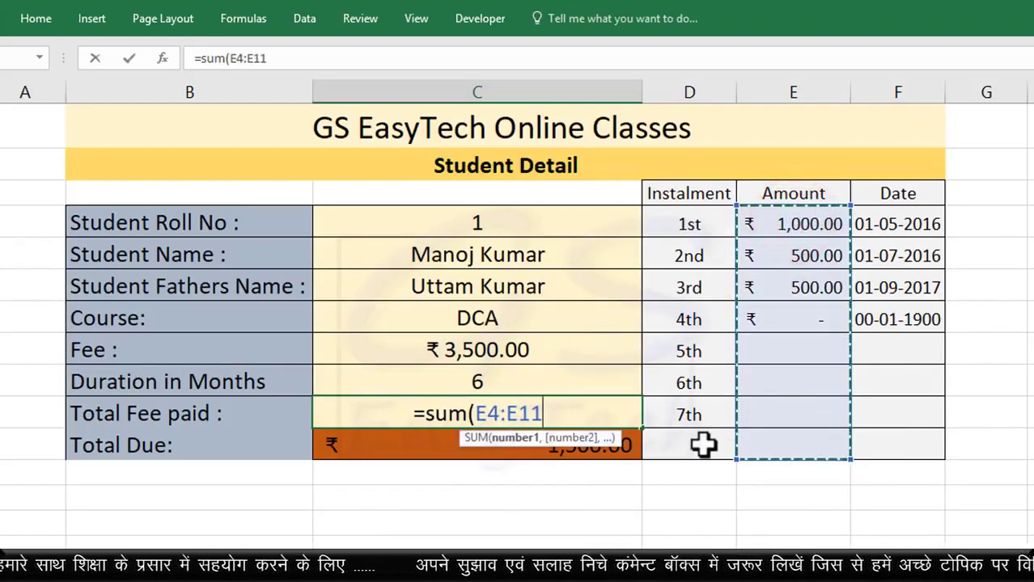
pyautogui.write(')')
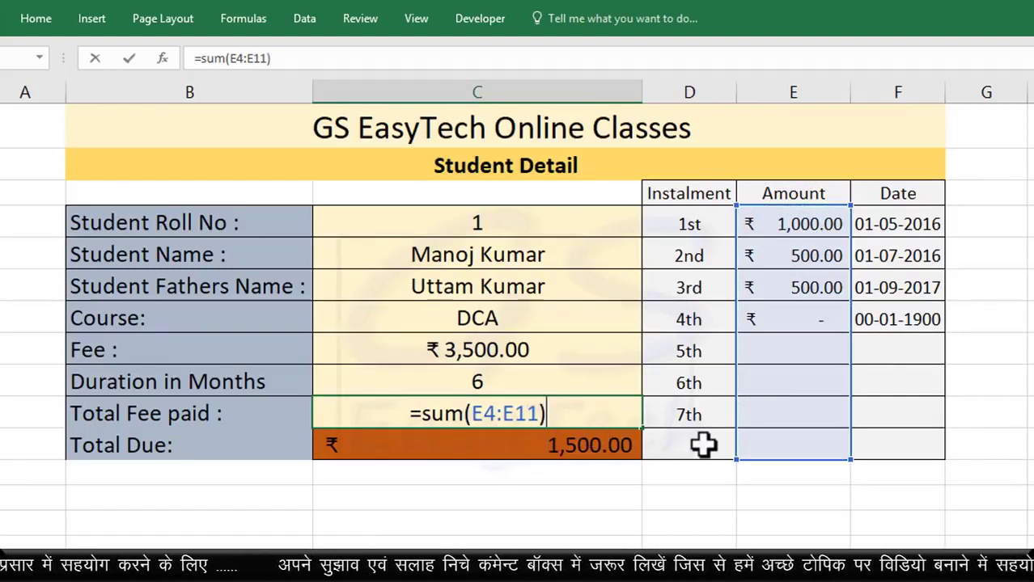
pyautogui.press('Return')
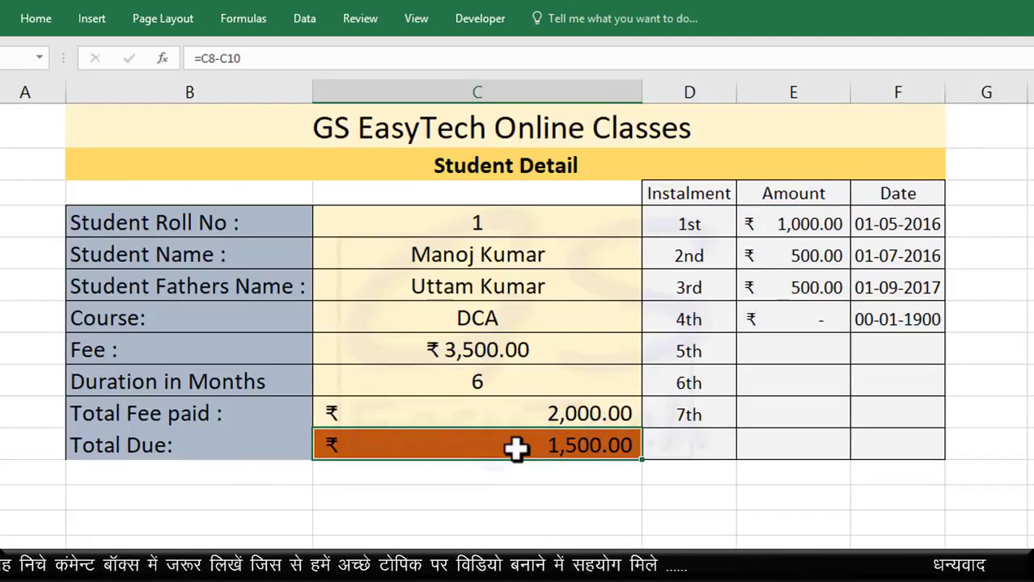
# Set Total Due to =C8-C10, the fee minus total paid, giving ₹1,500.00
pyautogui.write('=')
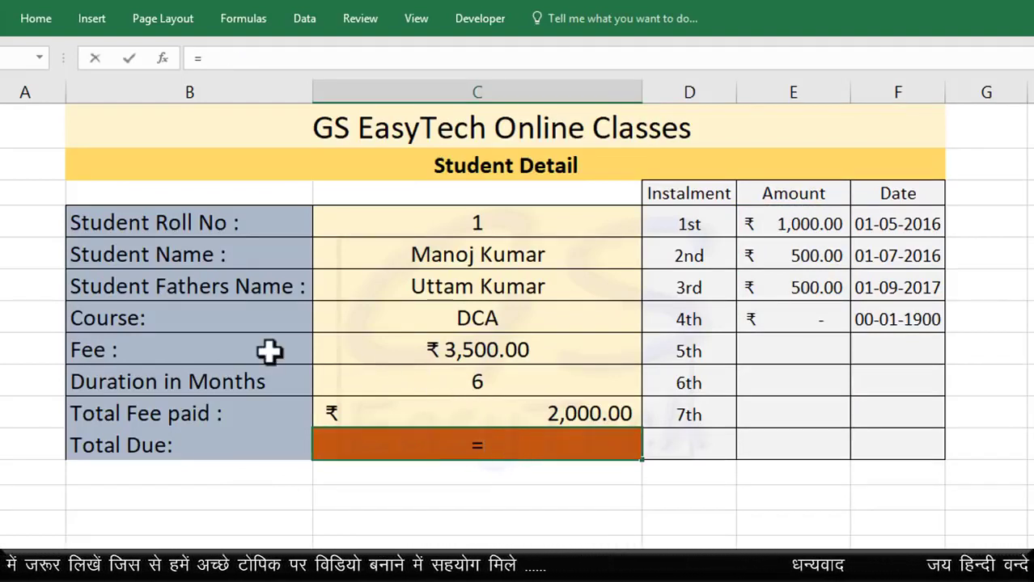
pyautogui.click(489, 349)
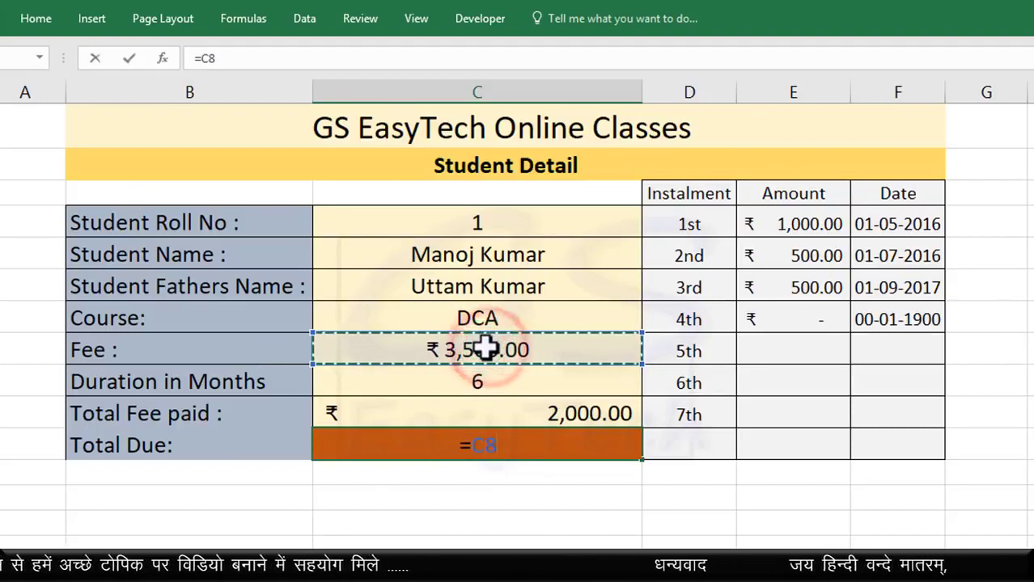
pyautogui.write('-')
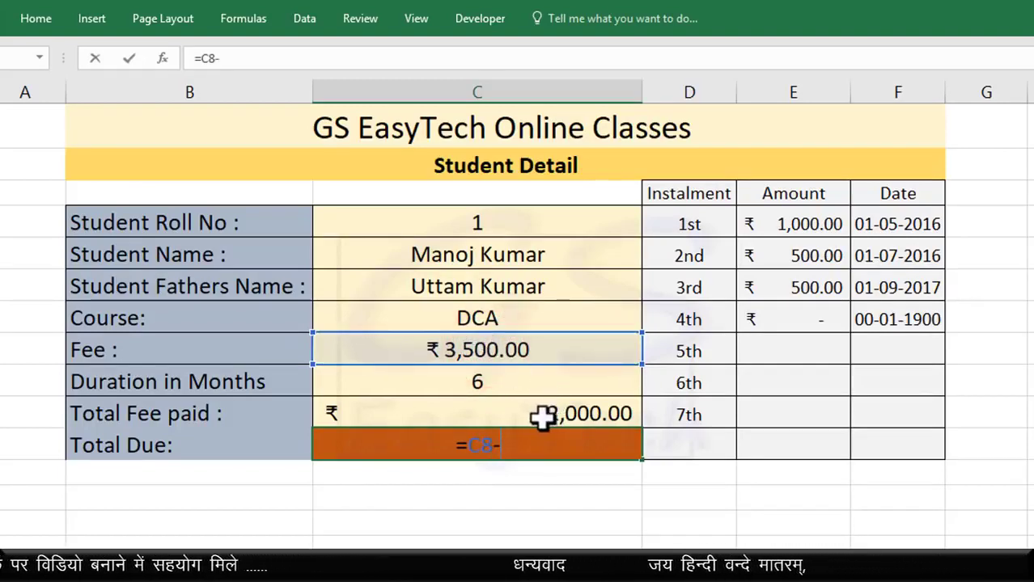
pyautogui.click(542, 414)
pyautogui.press('Return')
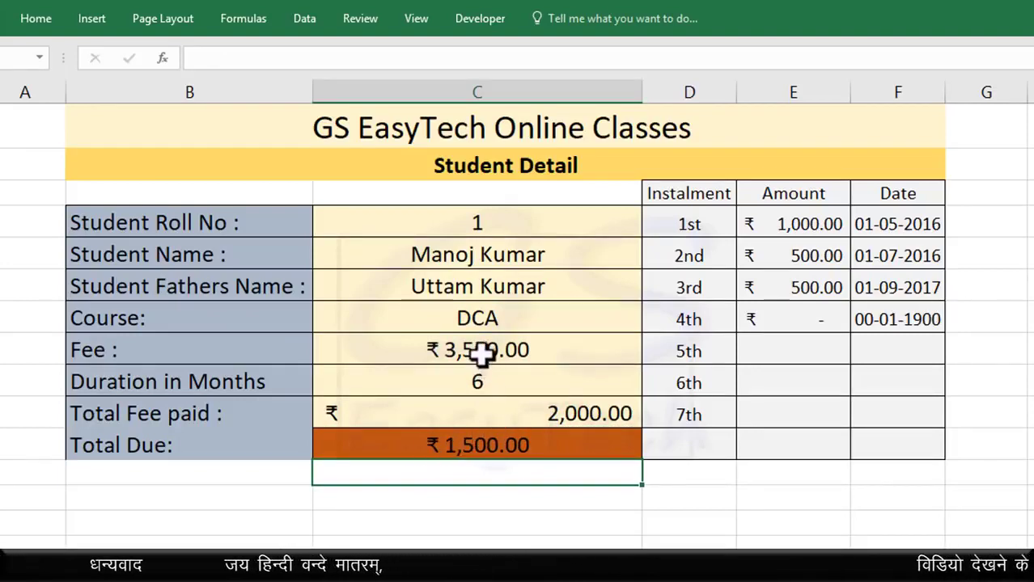
# Enter roll number 6 so the form shows DCTT, fee ₹14,000.00, paid ₹1,700.00 and dues ₹12,300.00
pyautogui.click(507, 219)
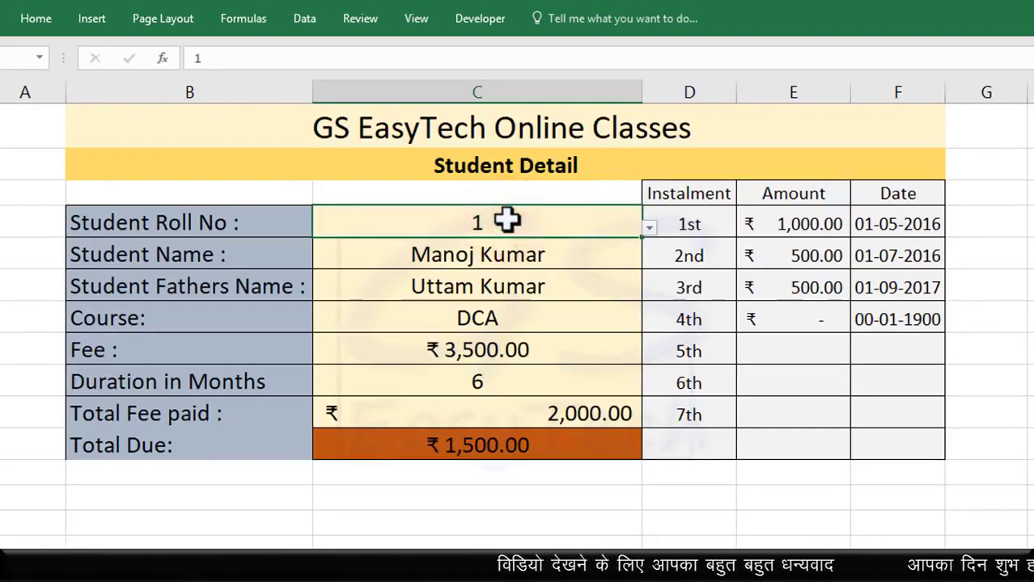
pyautogui.write('6')
pyautogui.press('Return')
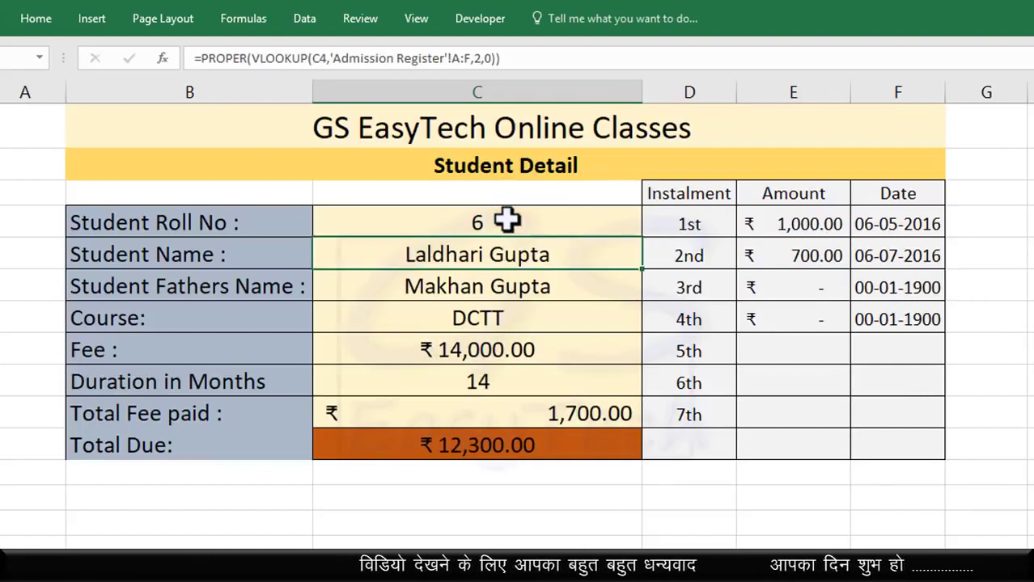